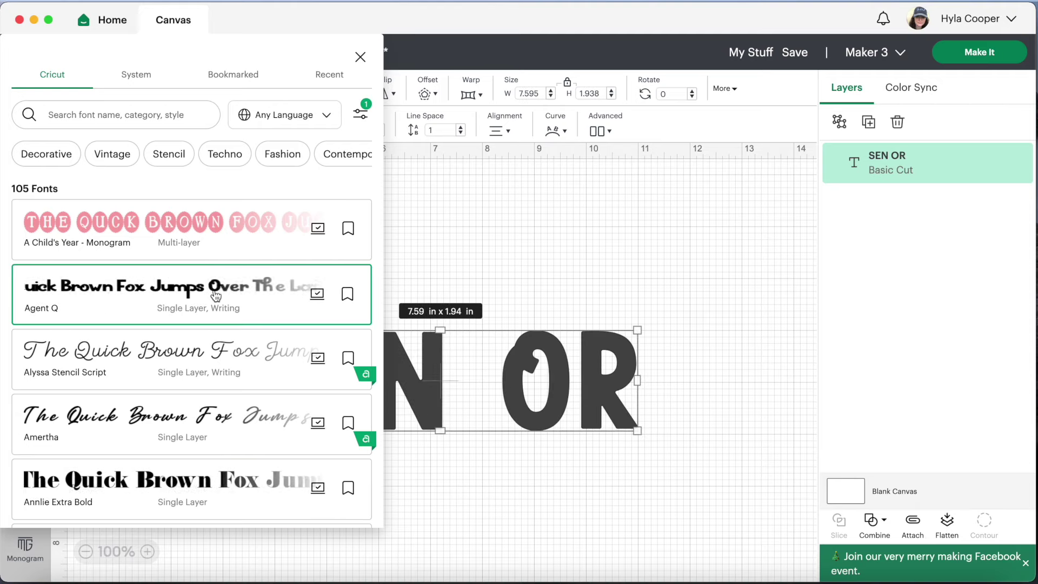
- Try the Caslon Black, Cricut Alphabet, Cricut Classic - Tall Ball and Cricut Classic - Chunky fonts on the SEN OR text
scroll(215, 296, "down", 3)
scroll(215, 295, "down", 10)
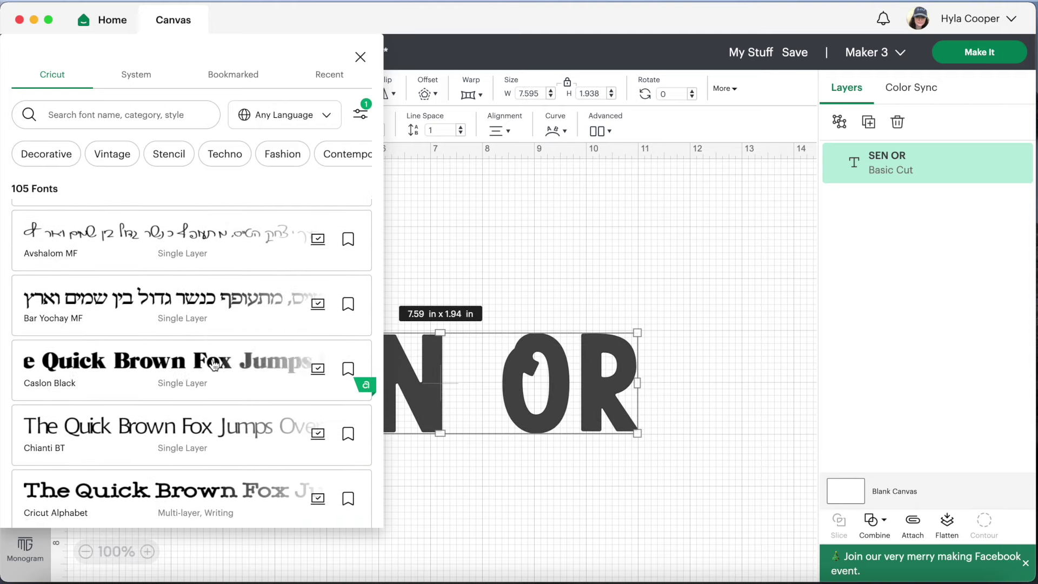
left_click(215, 365)
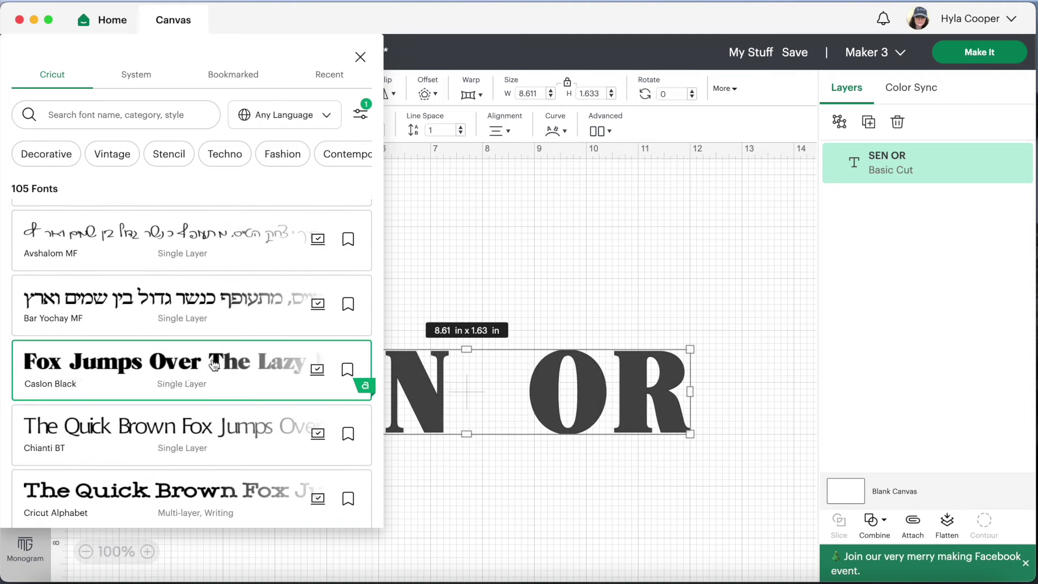
left_click(198, 495)
scroll(198, 486, "down", 5)
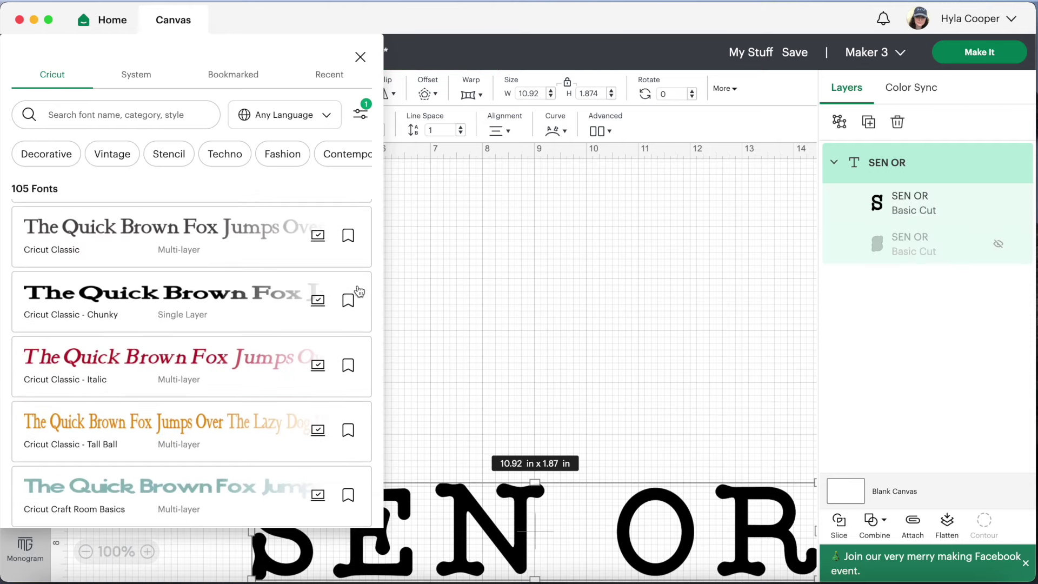
left_click(245, 497)
left_click(218, 428)
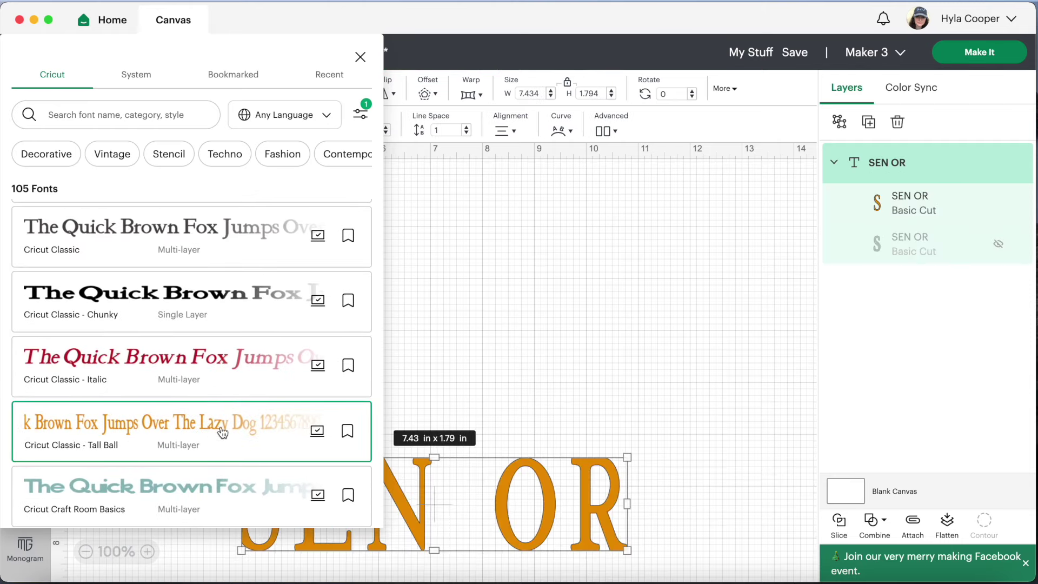
left_click(223, 311)
left_click_drag(373, 254, 368, 280)
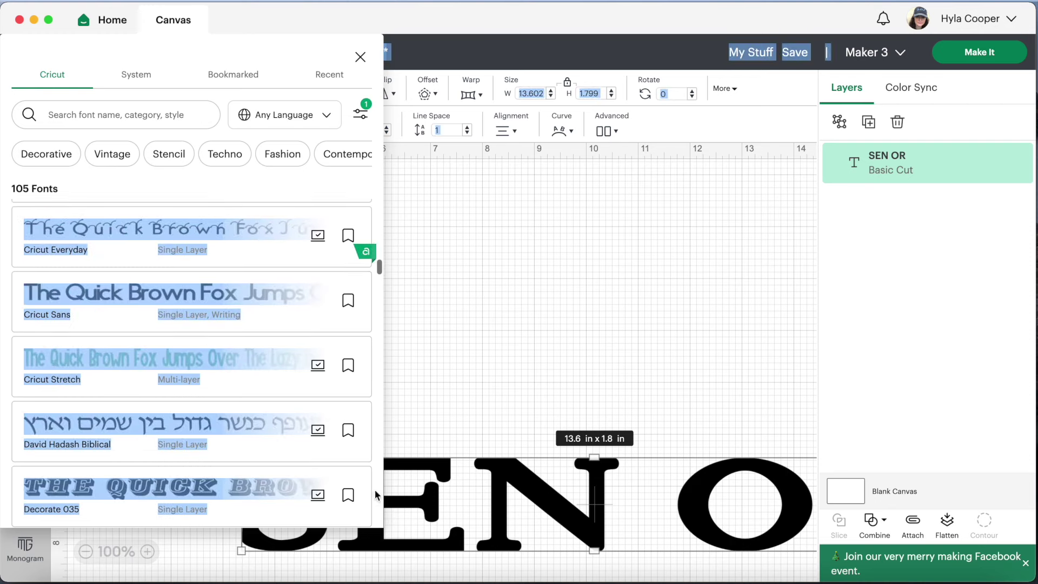
left_click(374, 503)
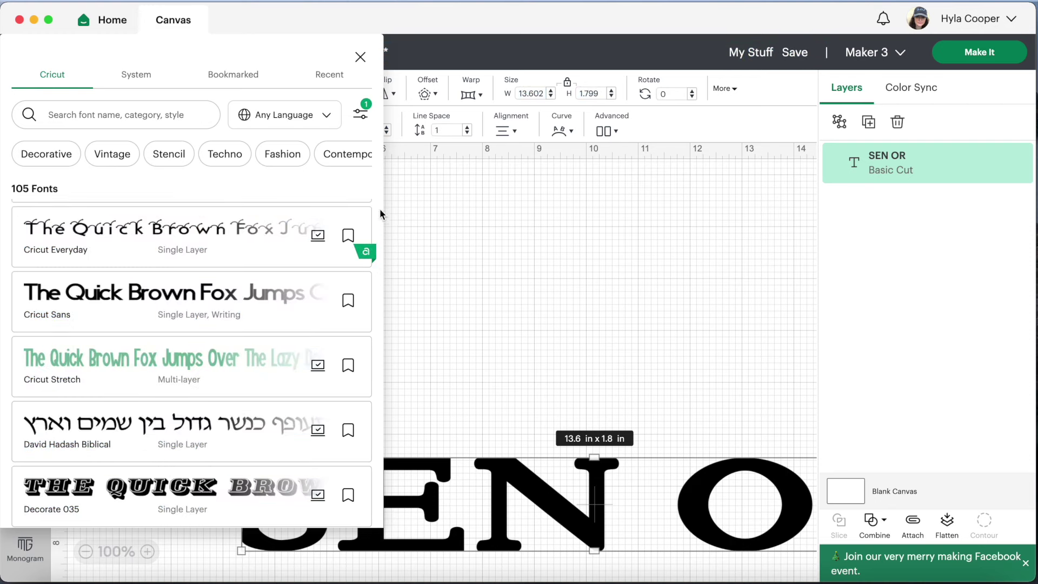
- Set the SEN OR text's font back to Agent Q and move the text to the upper middle of the canvas
left_click_drag(379, 209, 342, 170)
left_click(233, 292)
left_click(618, 203)
left_click_drag(489, 389, 550, 293)
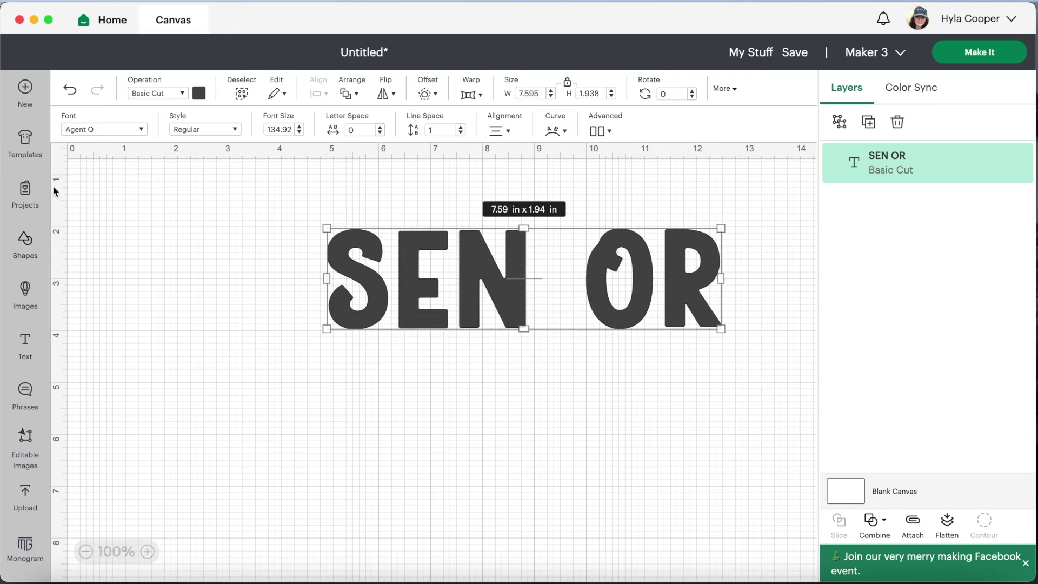
- Add a separate text reading 2025 to the canvas
left_click(25, 344)
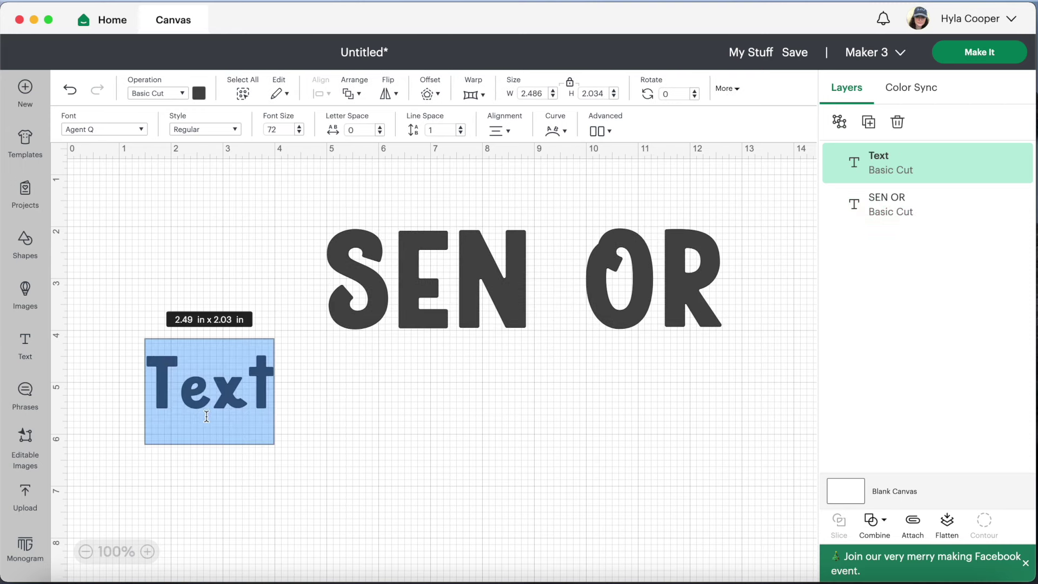
type("202")
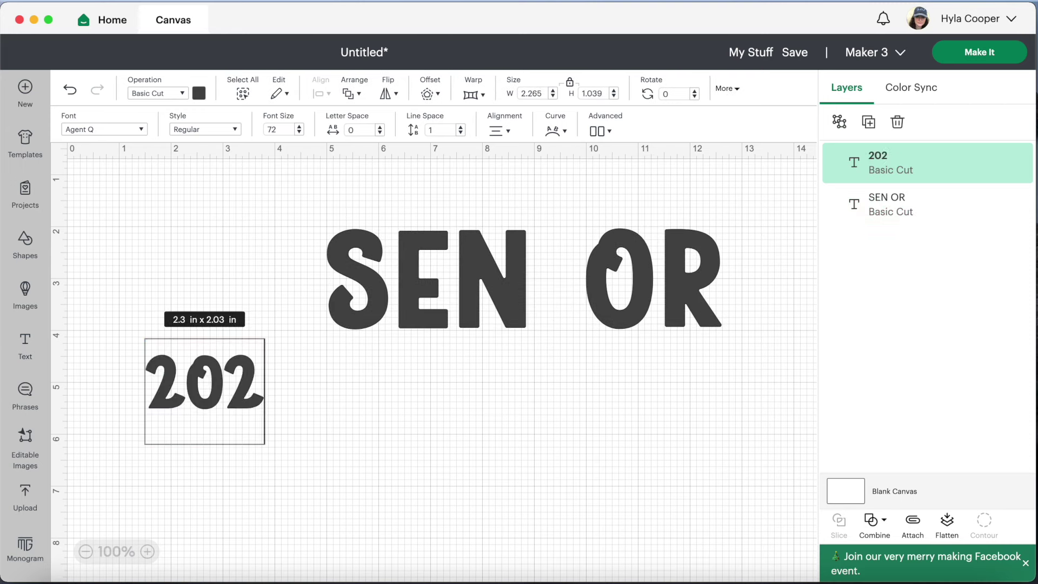
type("4")
key("BackSpace")
type("5")
left_click(365, 485)
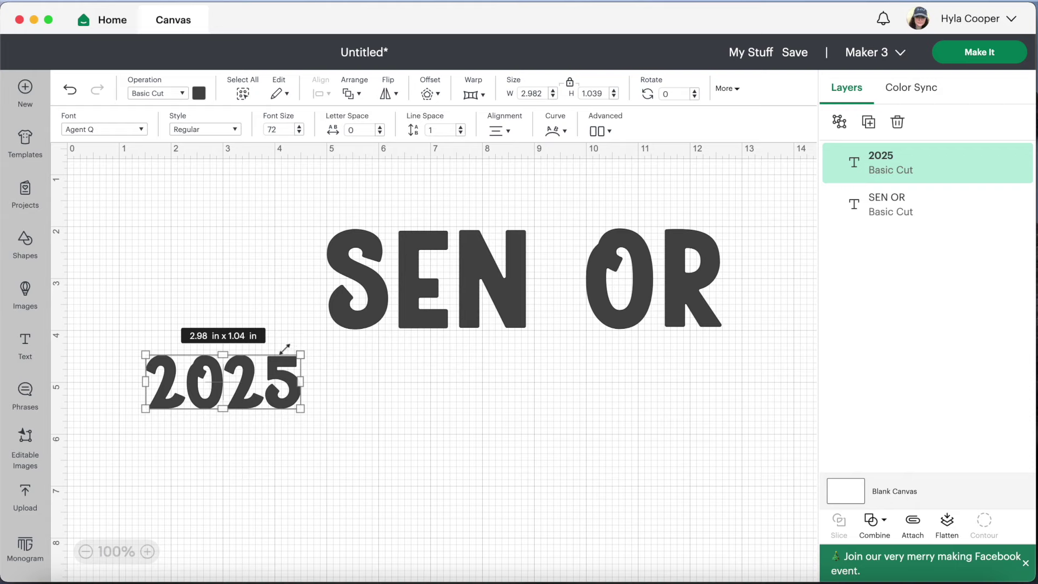
- Move 2025 below the gap in SEN OR and, with proportions unlocked, resize it to about 2.79 × 1.36 in
left_click_drag(240, 385, 539, 406)
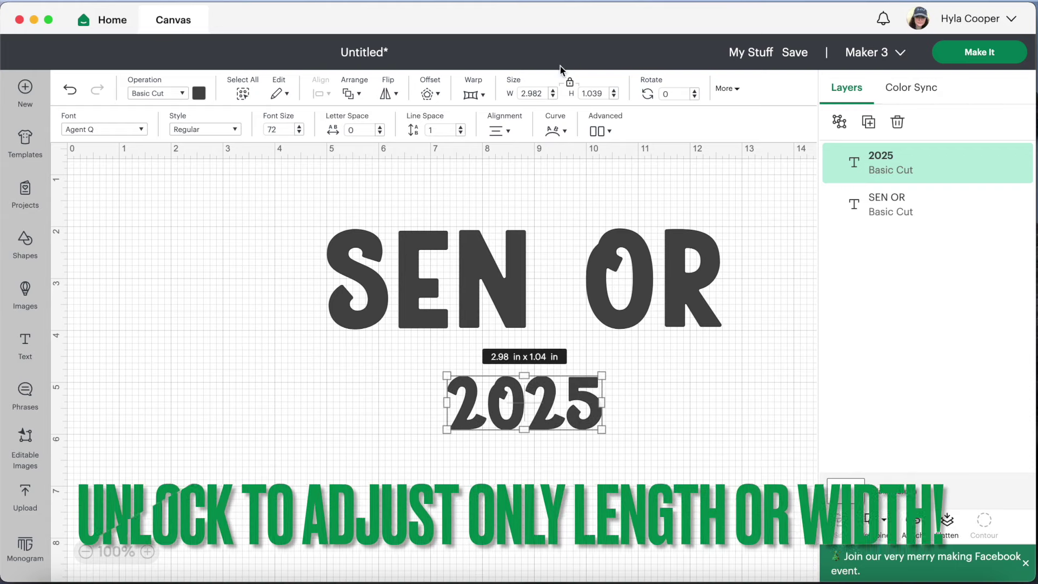
mouse_move(446, 433)
left_mouse_down()
mouse_move(441, 453)
mouse_move(457, 446)
left_mouse_up()
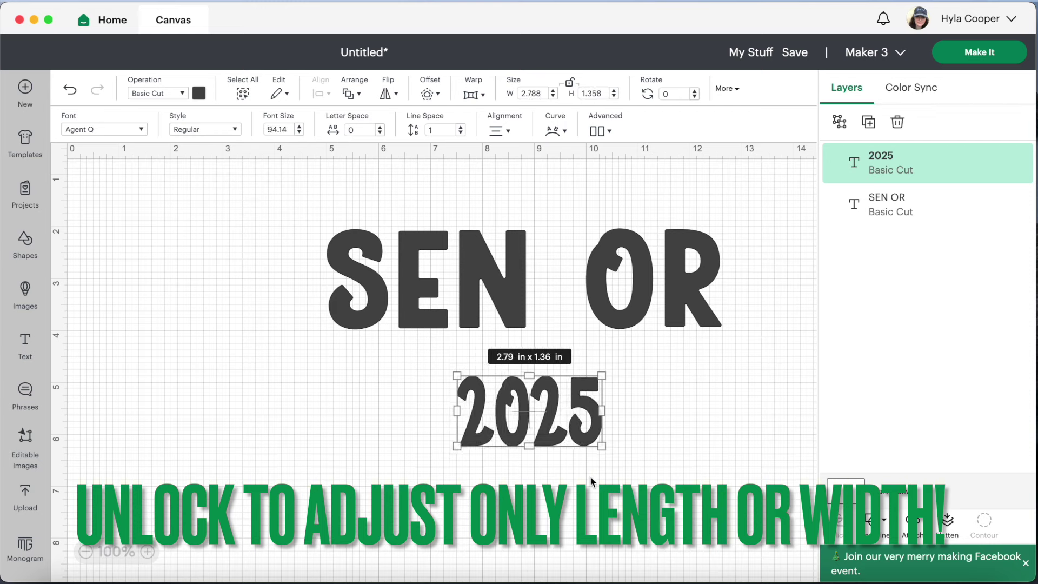
left_click_drag(606, 455, 634, 478)
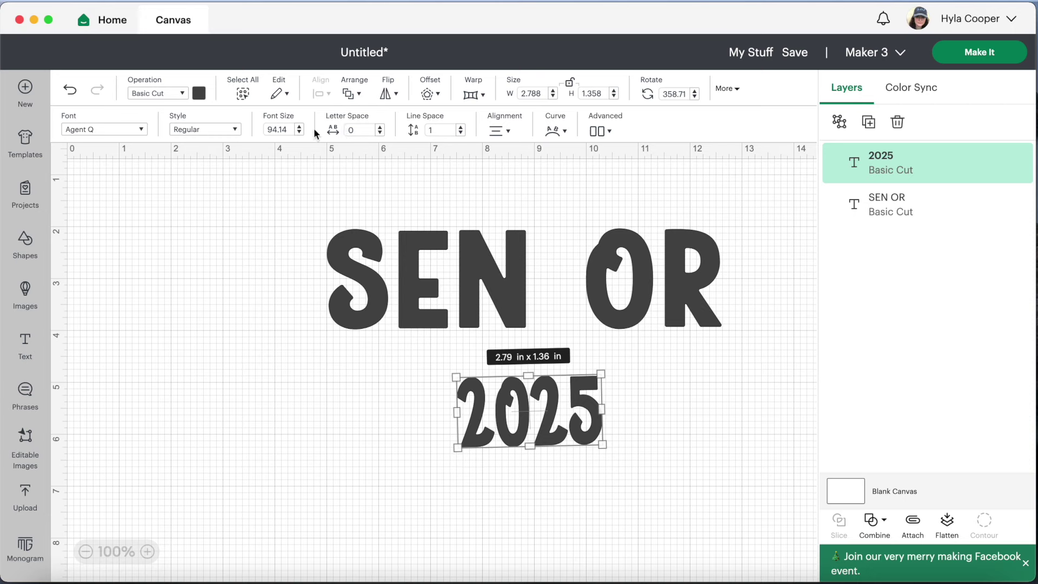
- Reduce the letter spacing of the 2025 text to -0.9
left_click(380, 132)
left_click(380, 133)
left_click(380, 133)
left_click(380, 132)
left_click(380, 132)
left_click(380, 132)
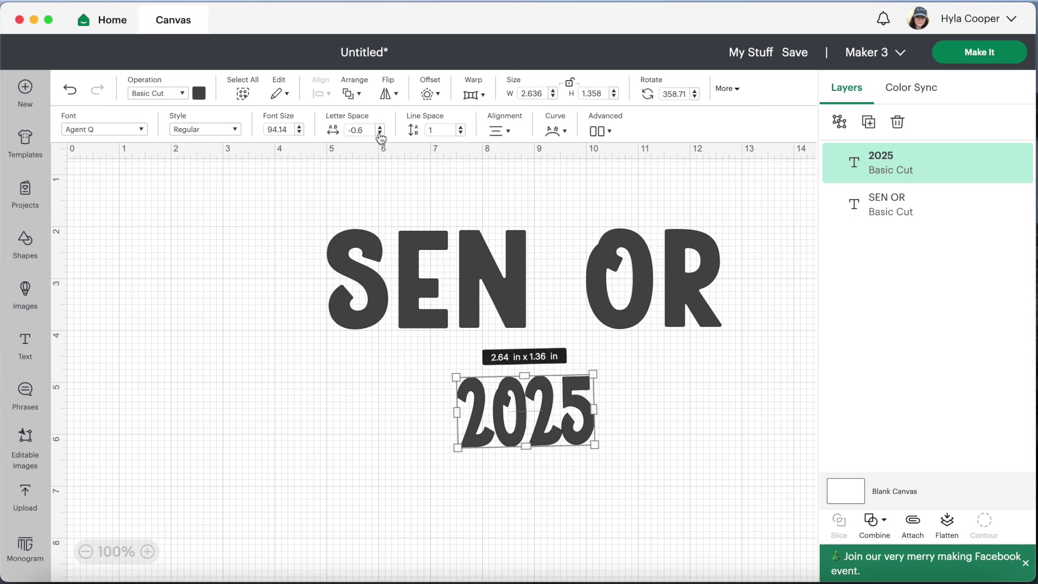
left_click(380, 134)
left_click(380, 134)
left_click(380, 134)
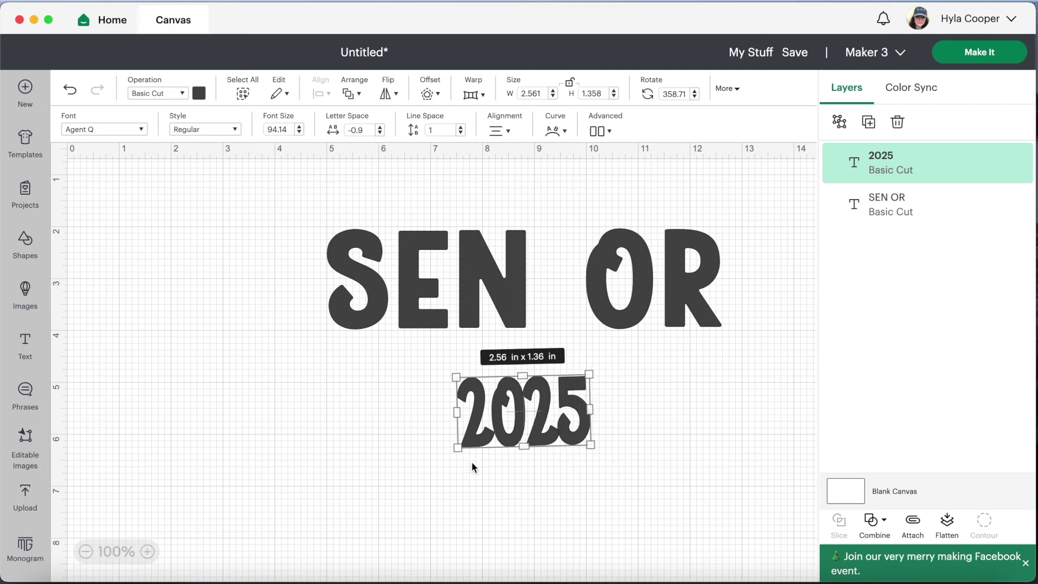
- Rotate 2025 to about 270° so it reads vertically, and place it in the gap between SEN and OR
left_click_drag(457, 457, 557, 460)
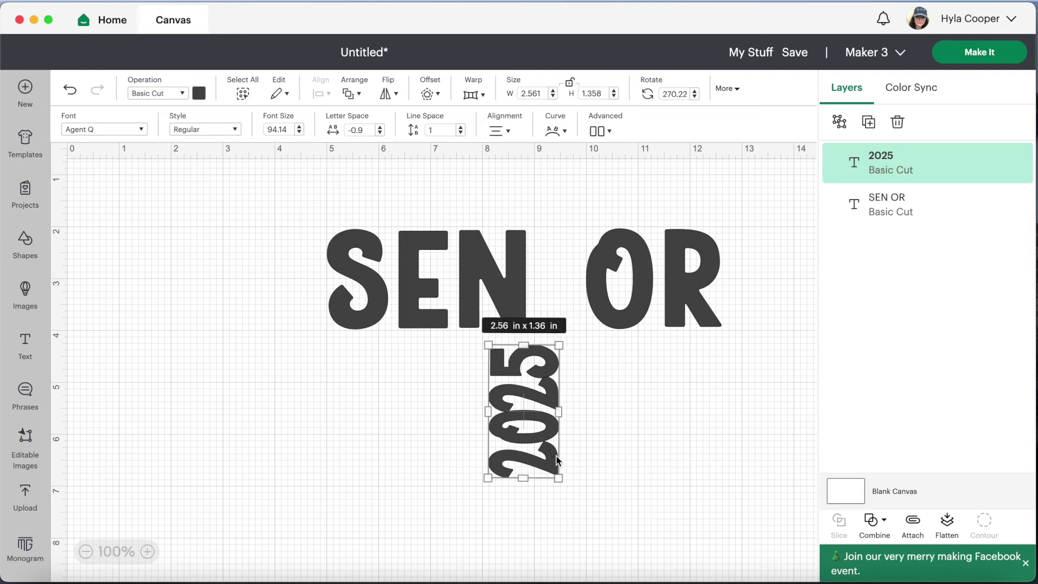
left_click_drag(522, 423, 556, 283)
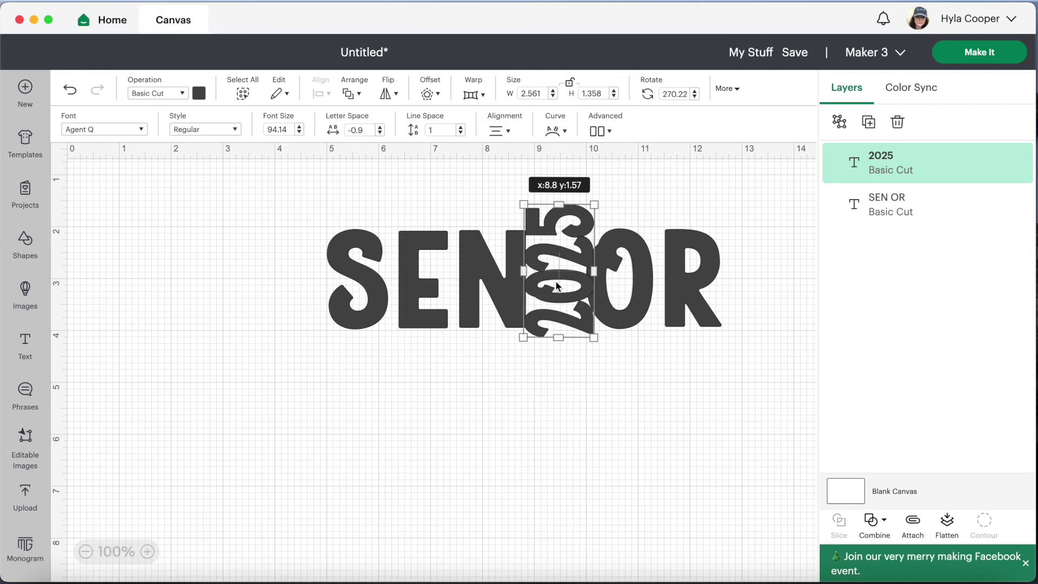
- Shorten the vertical 2025 to about 2.17 in and narrow it to fit snugly between the N and the O
left_click_drag(598, 204, 598, 225)
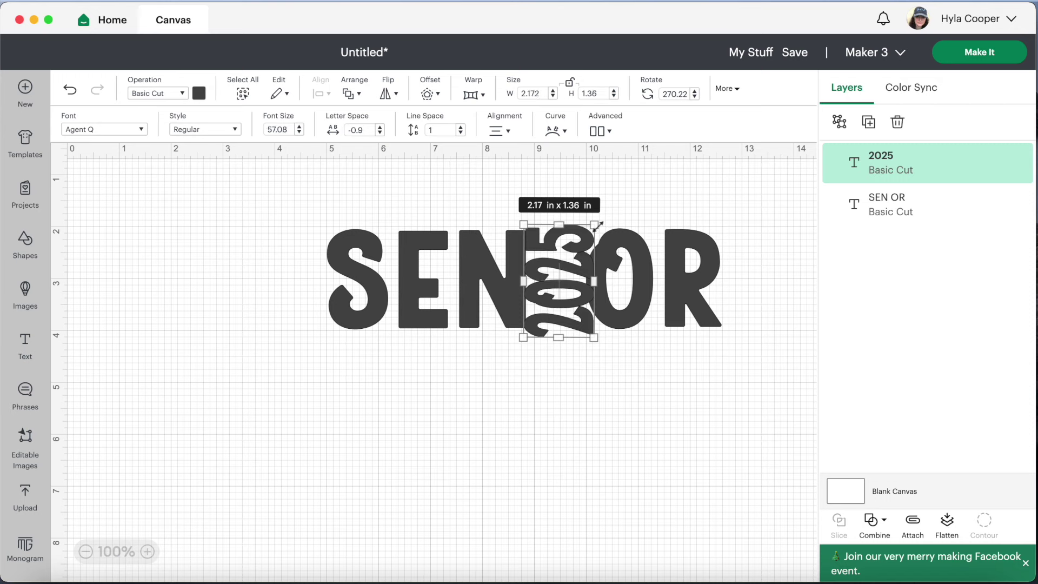
left_click_drag(563, 283, 563, 278)
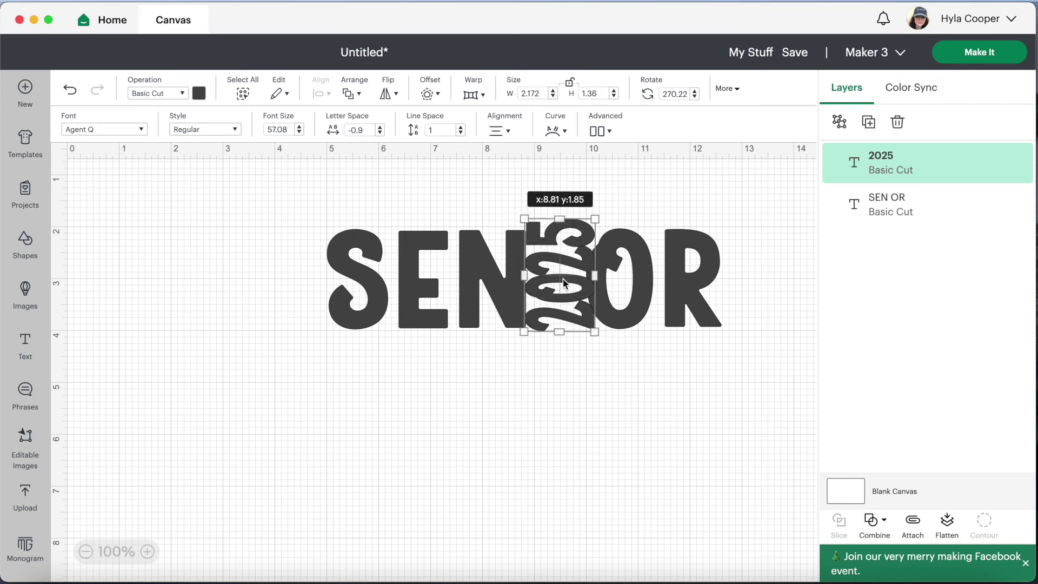
left_click_drag(595, 331, 589, 332)
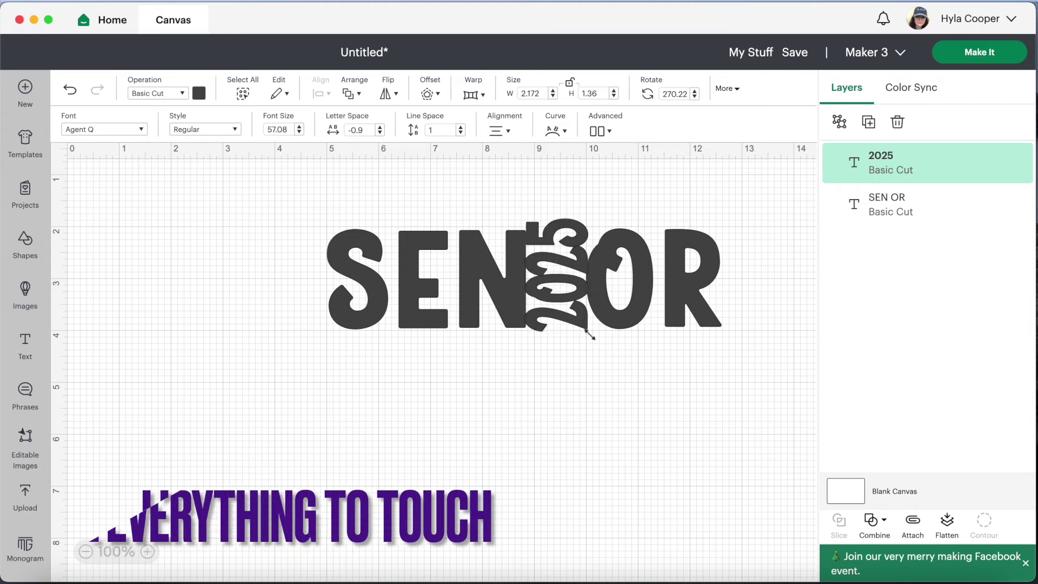
left_click(575, 375)
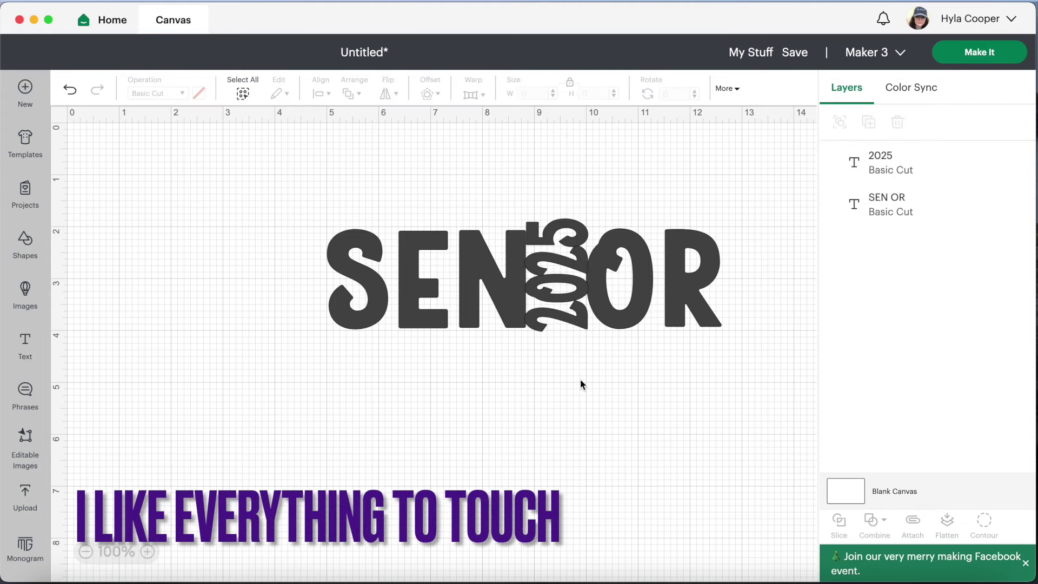
- Nudge SEN OR slightly upward to about x 5.03, y 1.97 so it centers on the vertical 2025
key("super+a")
left_click_drag(552, 273, 552, 271)
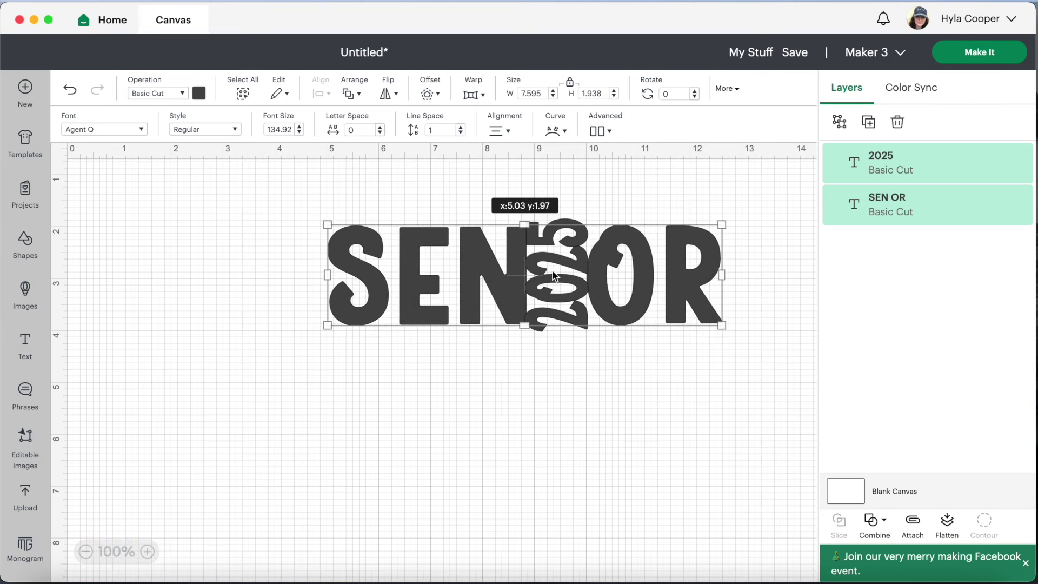
left_click(527, 392)
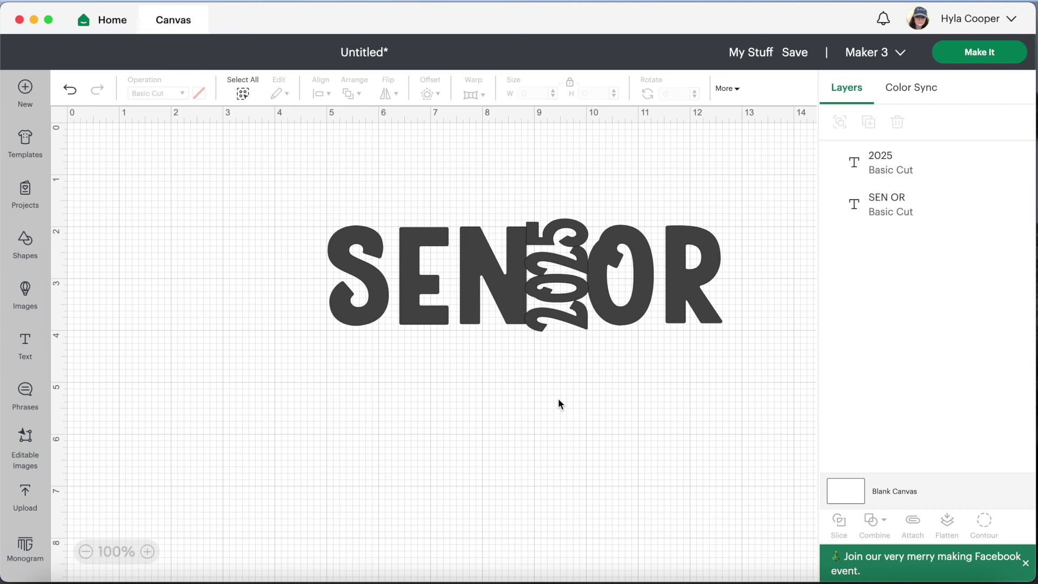
- Duplicate the SEN OR and 2025 texts together and move the copy to the lower part of the canvas
left_click_drag(741, 223, 284, 349)
left_click(869, 123)
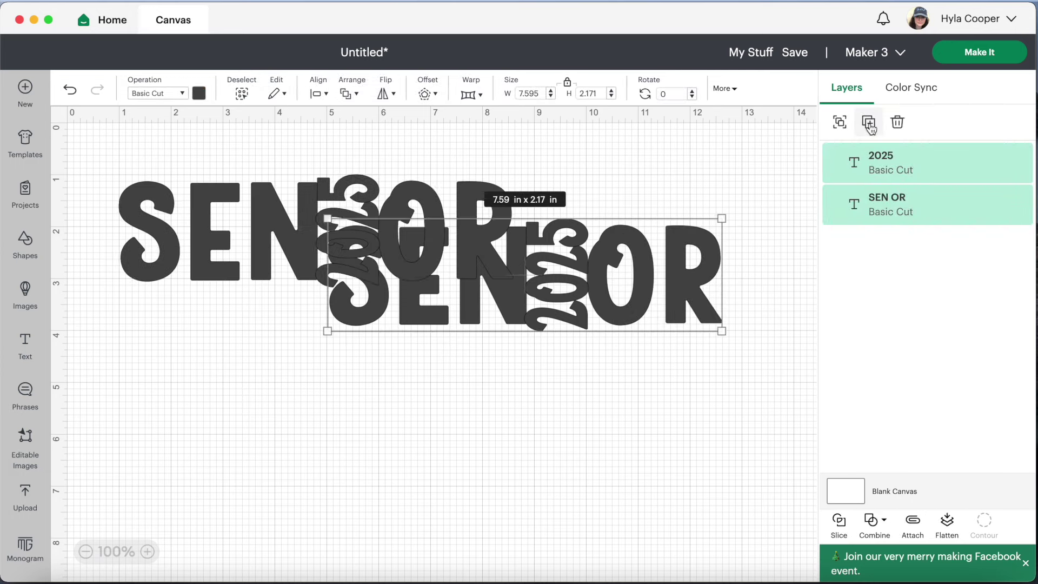
left_click_drag(324, 232, 342, 519)
left_click(652, 387)
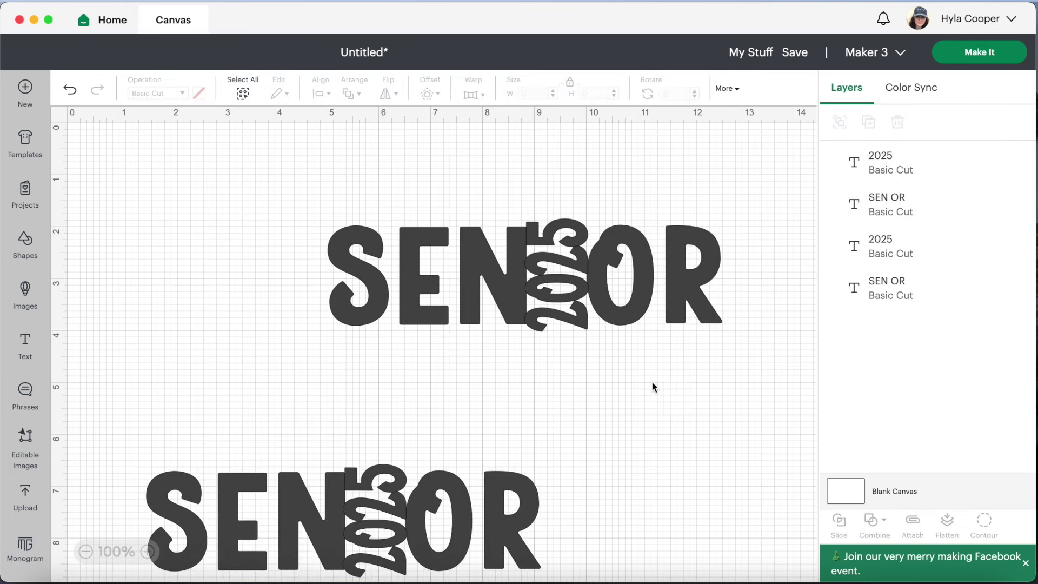
- Weld the upper SEN OR and 2025 texts into a single shape
left_click_drag(749, 222, 360, 355)
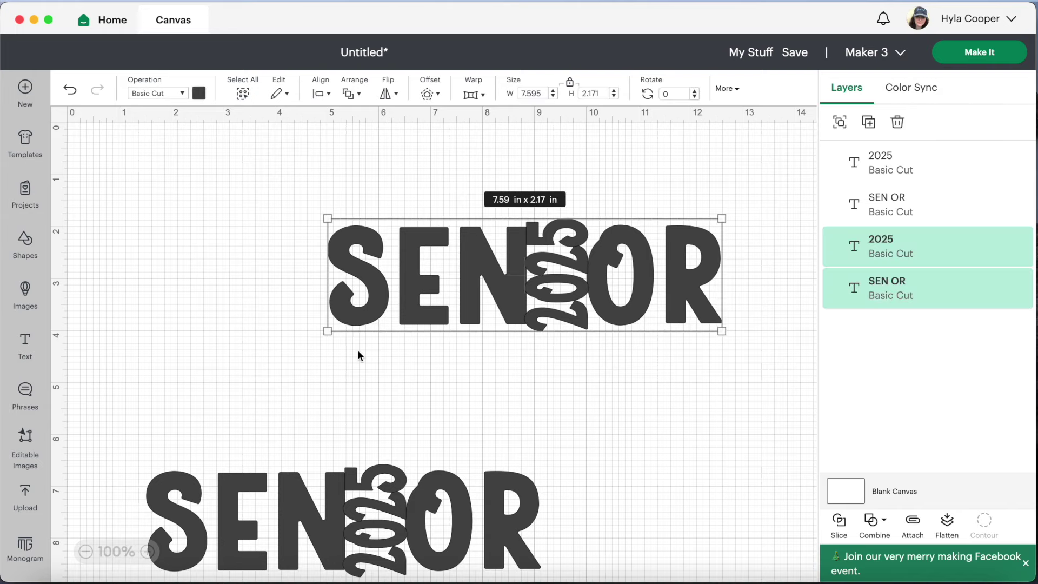
left_click(871, 522)
left_click(846, 366)
left_click(616, 310)
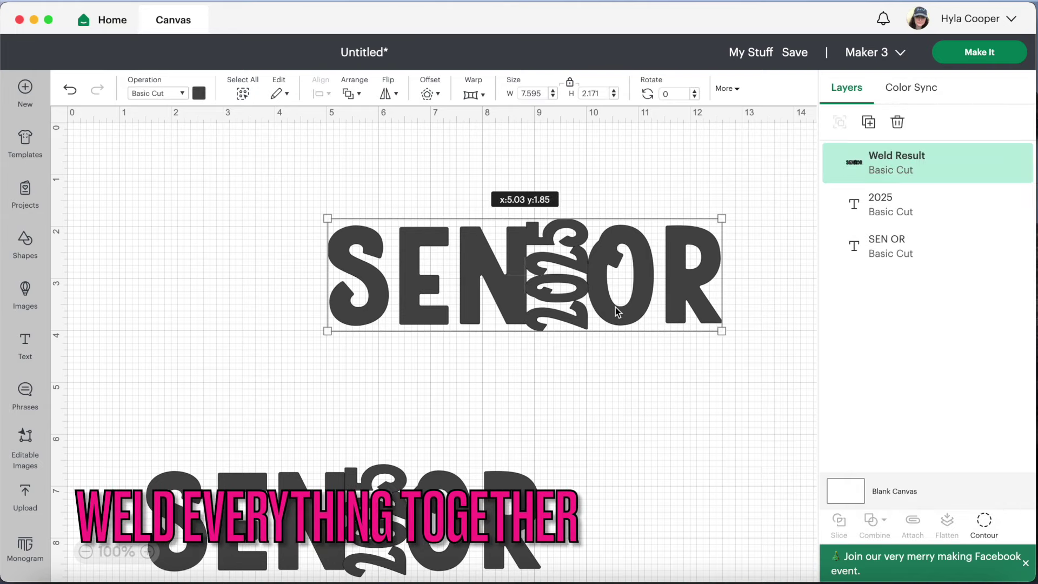
- Scale the welded SENIOR shape to about 6.76 × 1.93 in and move it to the canvas's upper-left corner
left_click_drag(729, 344, 648, 323)
left_click_drag(724, 329, 678, 320)
left_click_drag(607, 285, 377, 207)
- Recolor the welded SENIOR shape light gray
left_click(200, 94)
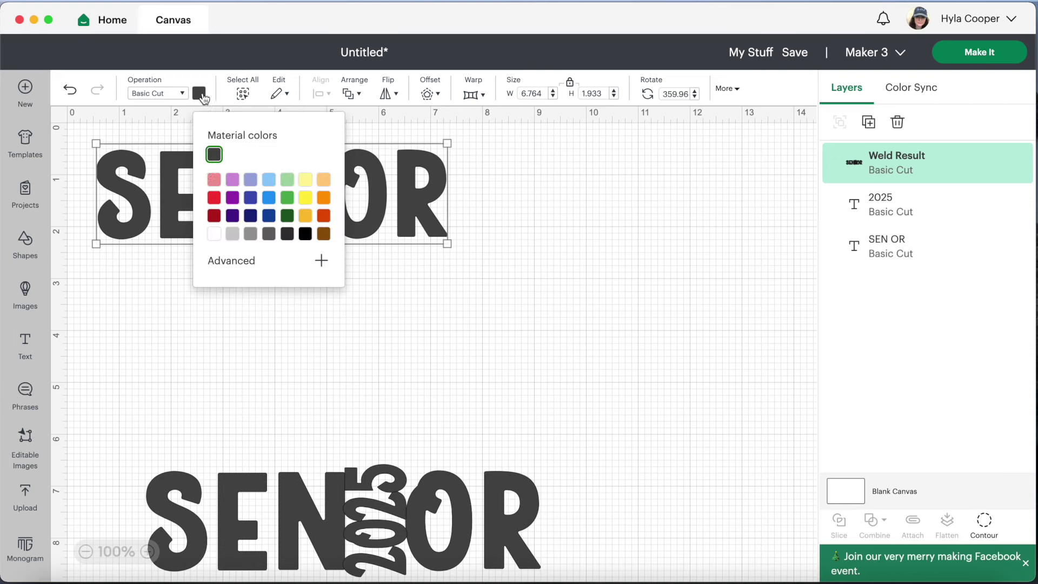
left_click(214, 233)
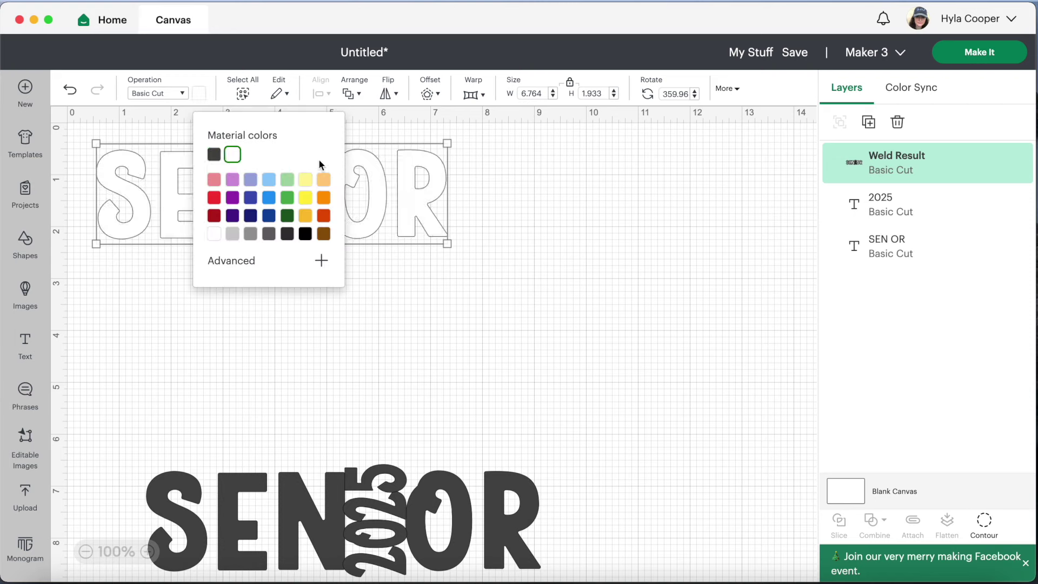
left_click(232, 233)
- Create a 0.25 in offset with rounded corners around the welded SENIOR shape
left_click(431, 96)
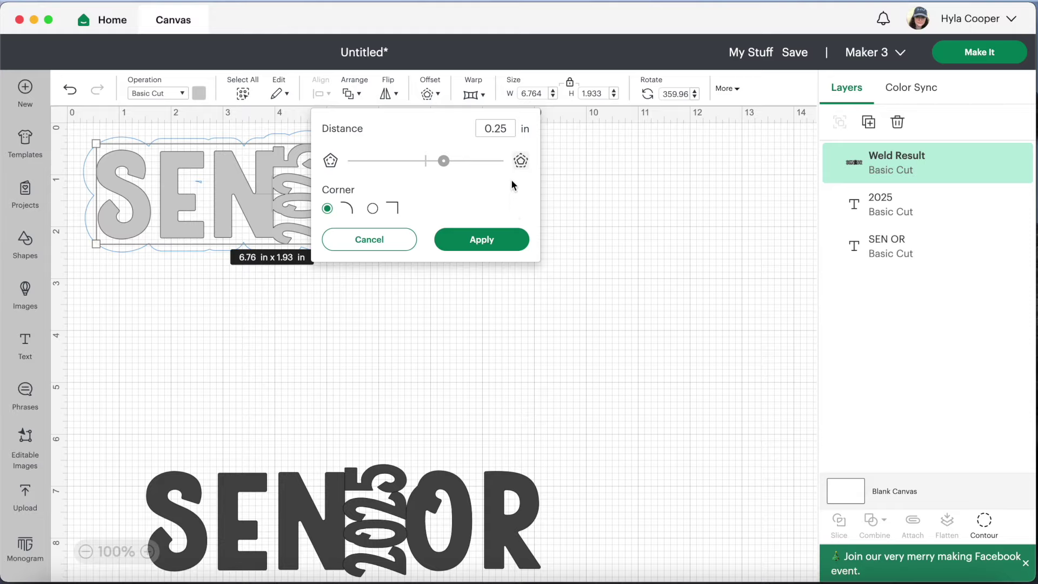
left_click(497, 245)
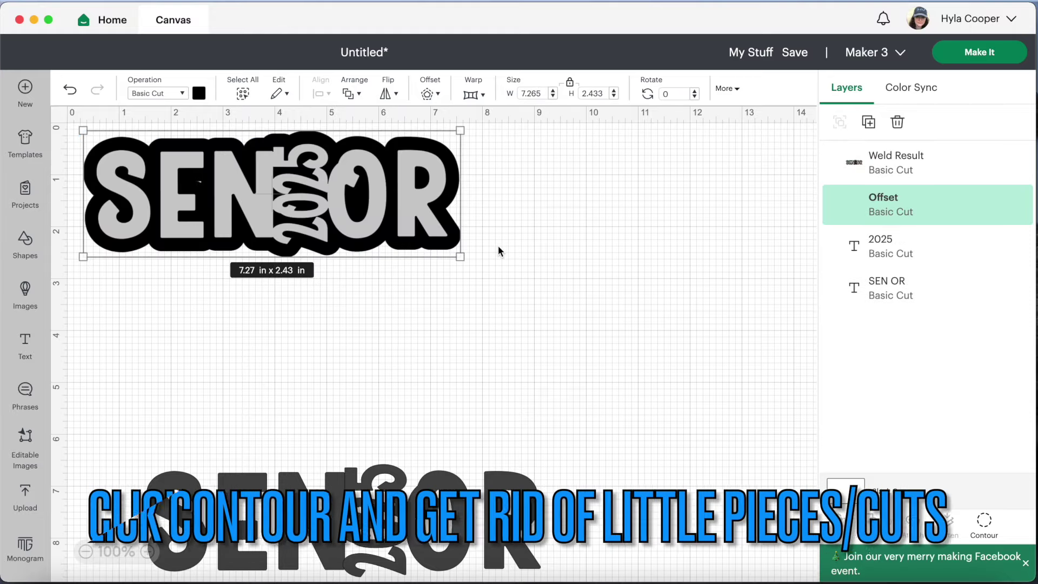
- Hide the small leftover inner cut in the offset using Contour so the backing is solid
left_click(983, 520)
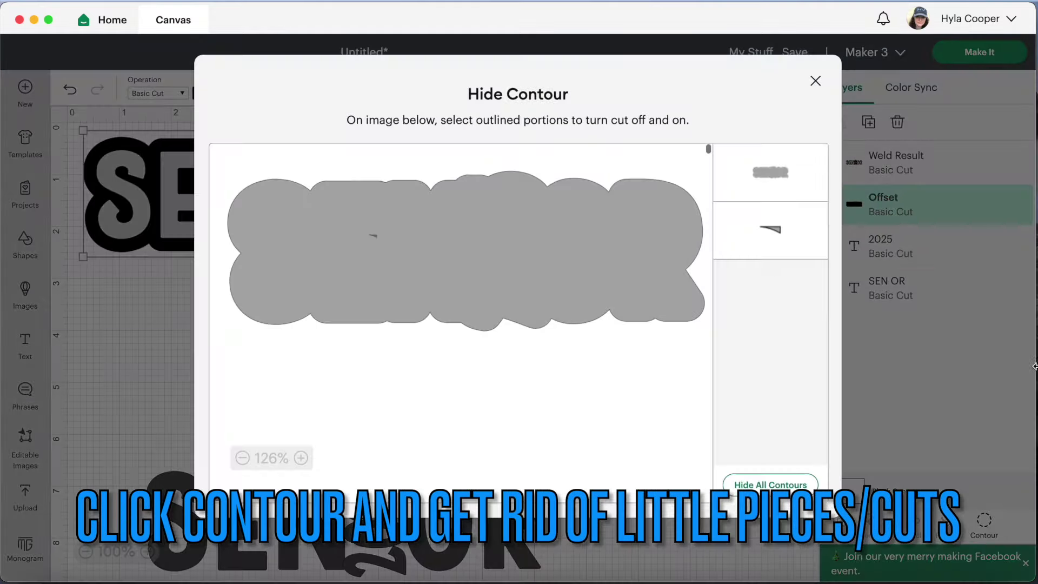
left_click(779, 240)
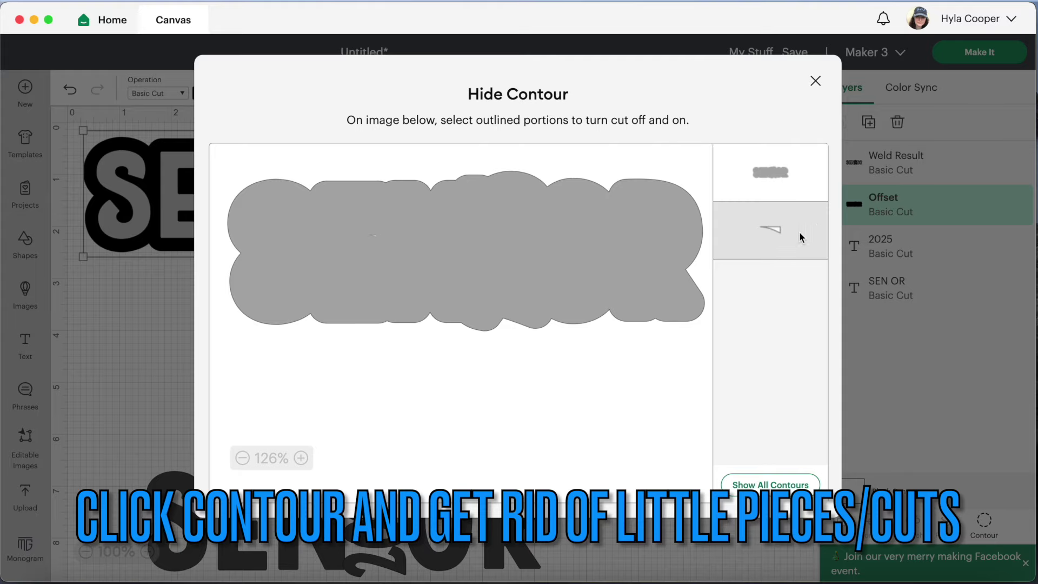
left_click(815, 81)
left_click(474, 277)
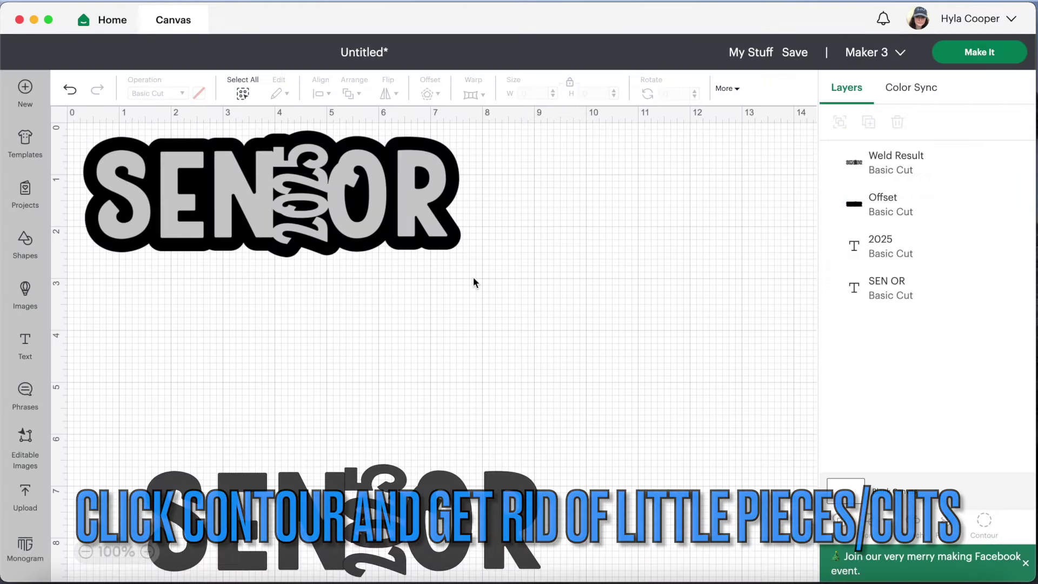
- Move the SEN OR text to the middle of the canvas and tighten its letter spacing to -0.9
left_click_drag(353, 535, 508, 374)
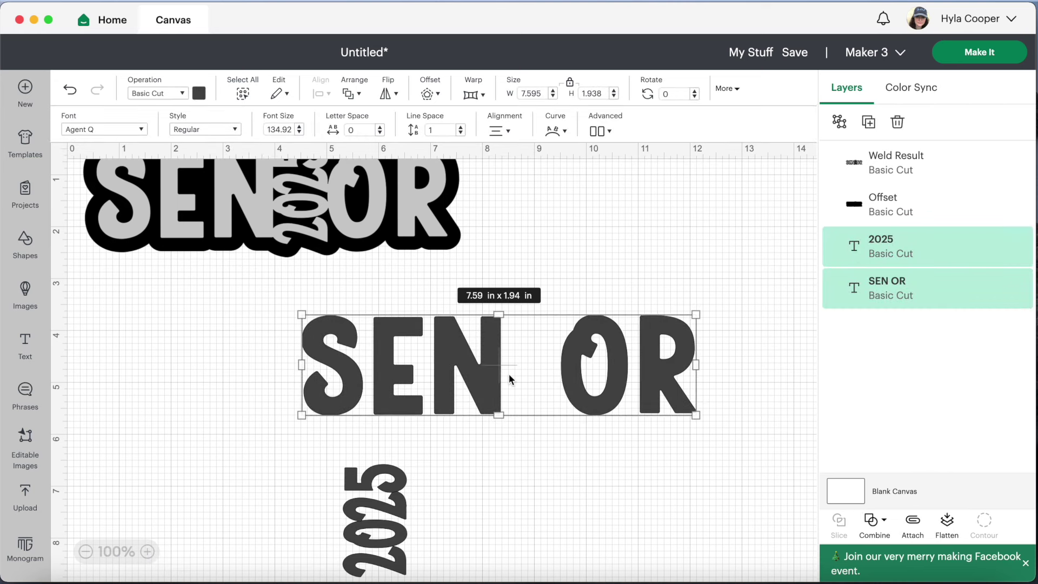
left_click(381, 133)
left_click(380, 133)
left_click(380, 133)
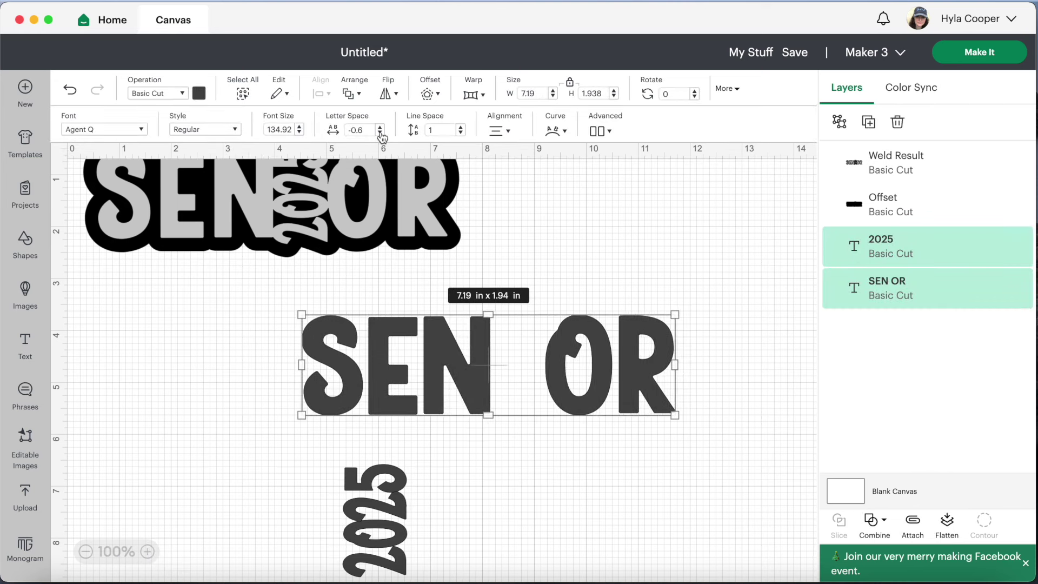
left_click(380, 133)
left_click(380, 133)
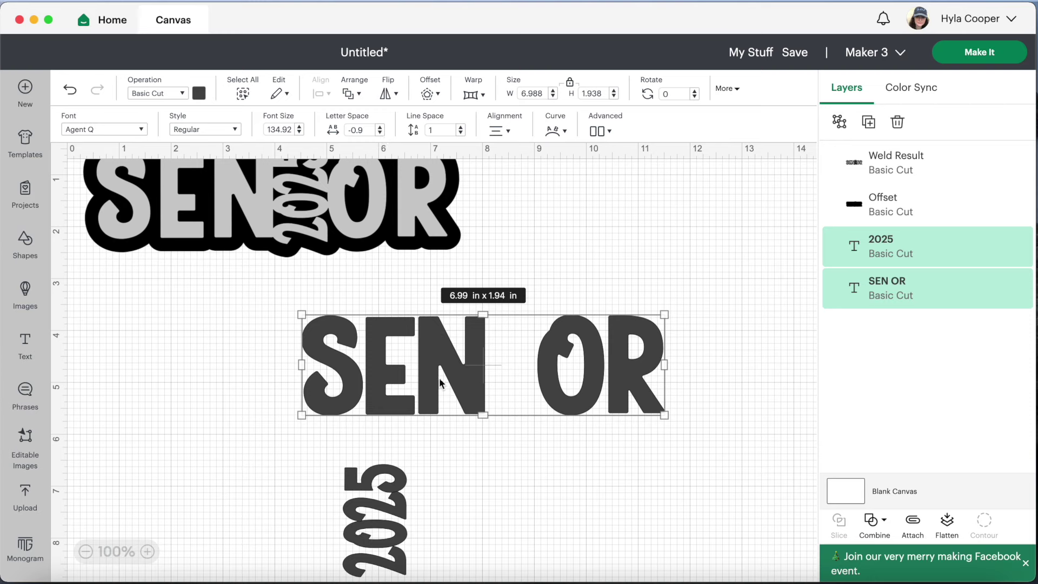
- Move the vertical 2025 left of SEN OR, duplicate it, and rotate the copy horizontal beneath the word
left_click_drag(372, 517, 179, 409)
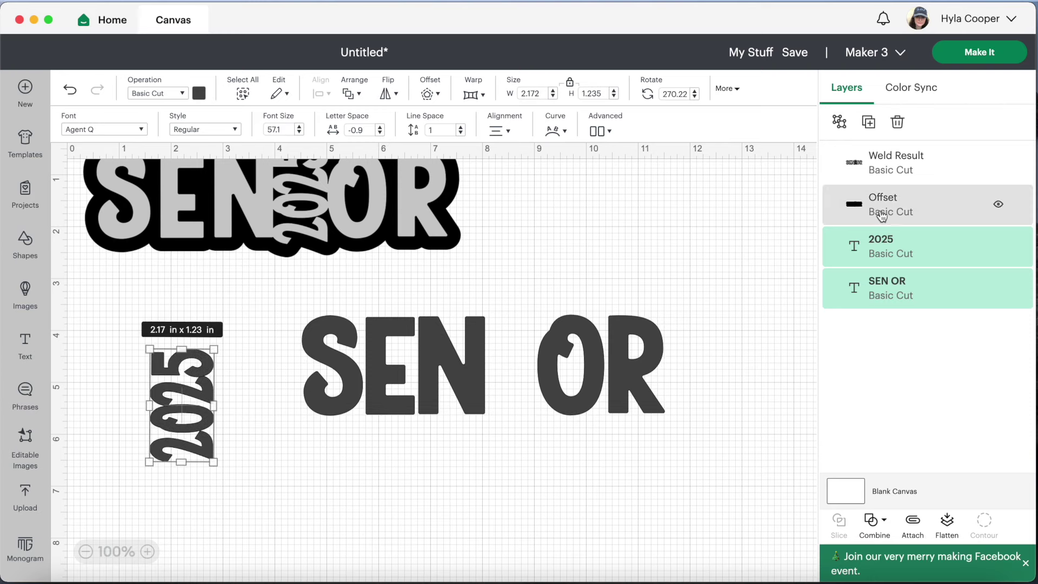
left_click(868, 122)
left_click_drag(198, 271, 587, 491)
left_click_drag(602, 547, 475, 522)
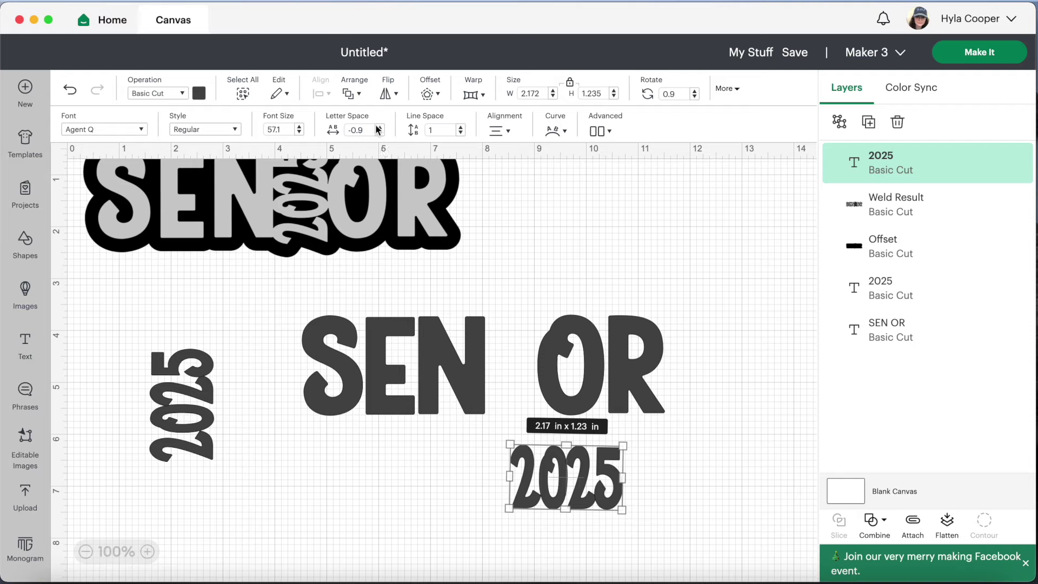
- Set the horizontal 2025 copy's letter spacing to -0.2 and place the copy below the letters SEN
left_click(380, 129)
left_click(380, 128)
left_click(380, 129)
left_click(380, 129)
left_click(380, 129)
left_click(380, 129)
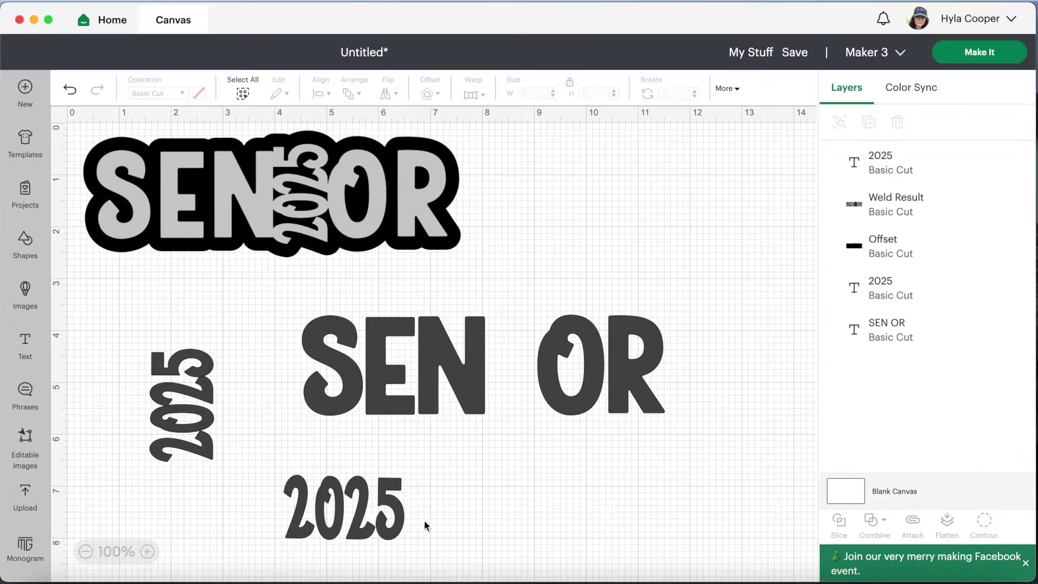
- Curve the horizontal 2025 text upward by 35 and set its letter spacing to -0.7
left_click(378, 508)
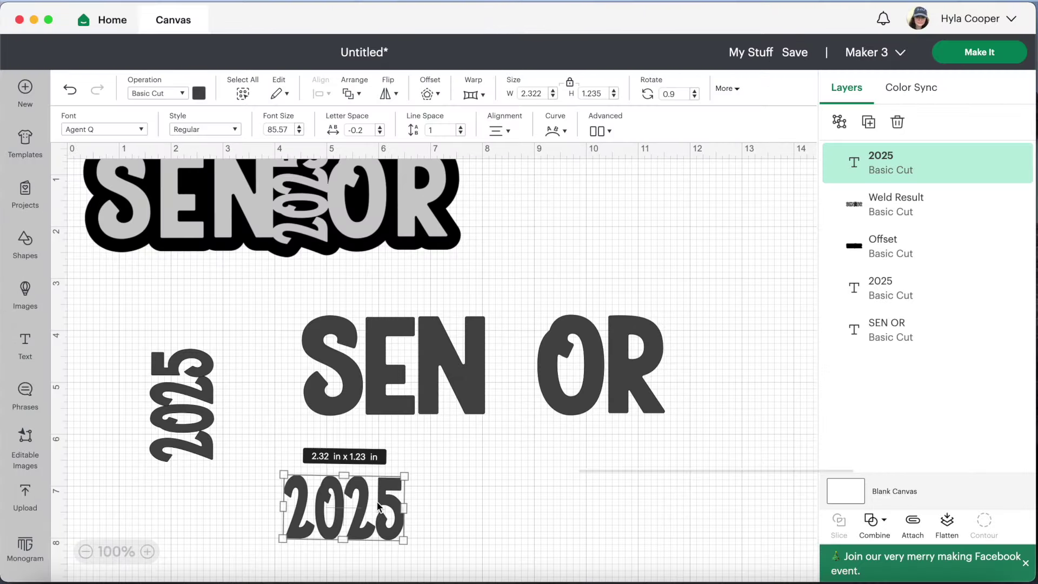
left_click(551, 136)
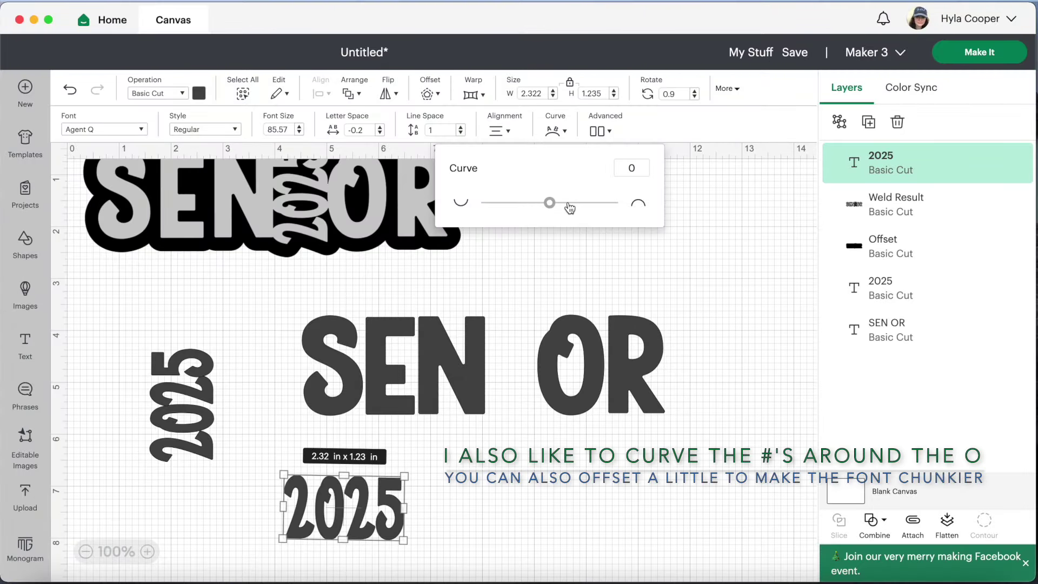
left_click_drag(555, 208, 573, 215)
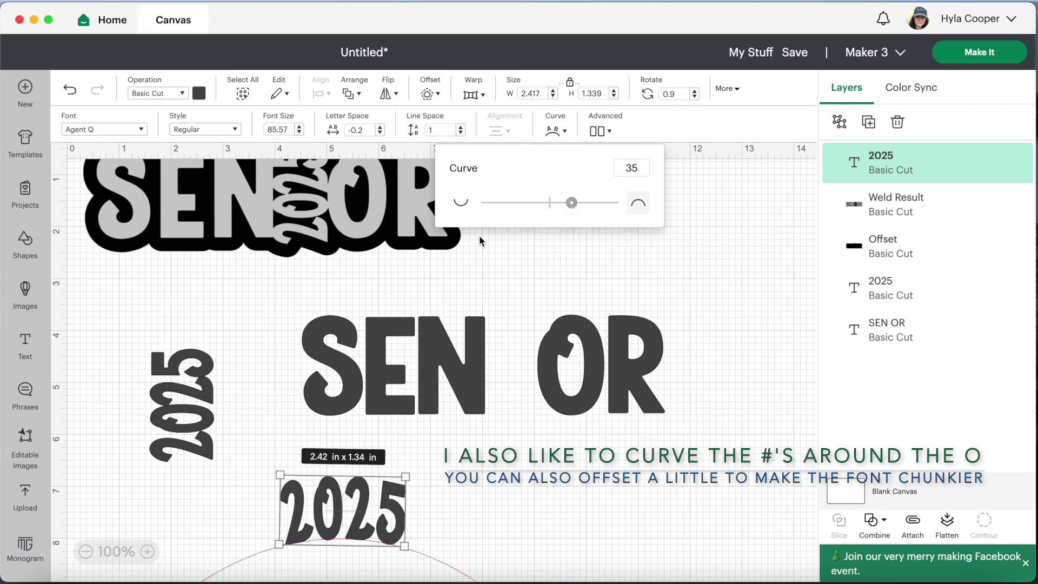
left_click(380, 133)
left_click(381, 133)
left_click(381, 133)
left_click(381, 133)
left_click(381, 133)
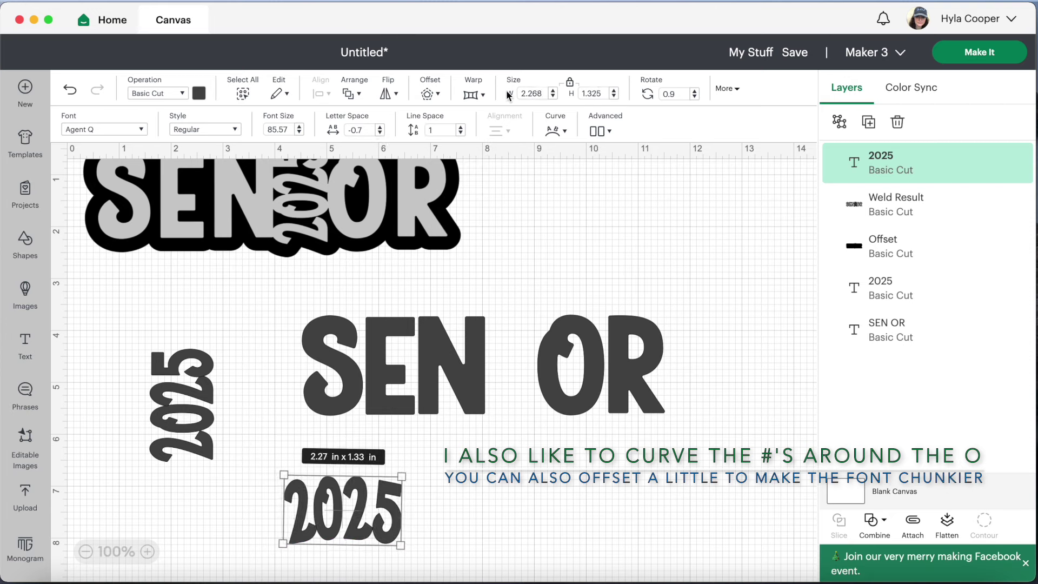
- Create a welded 0.03 in offset with rounded corners around the curved 2025 and move it beneath OR
left_click(443, 96)
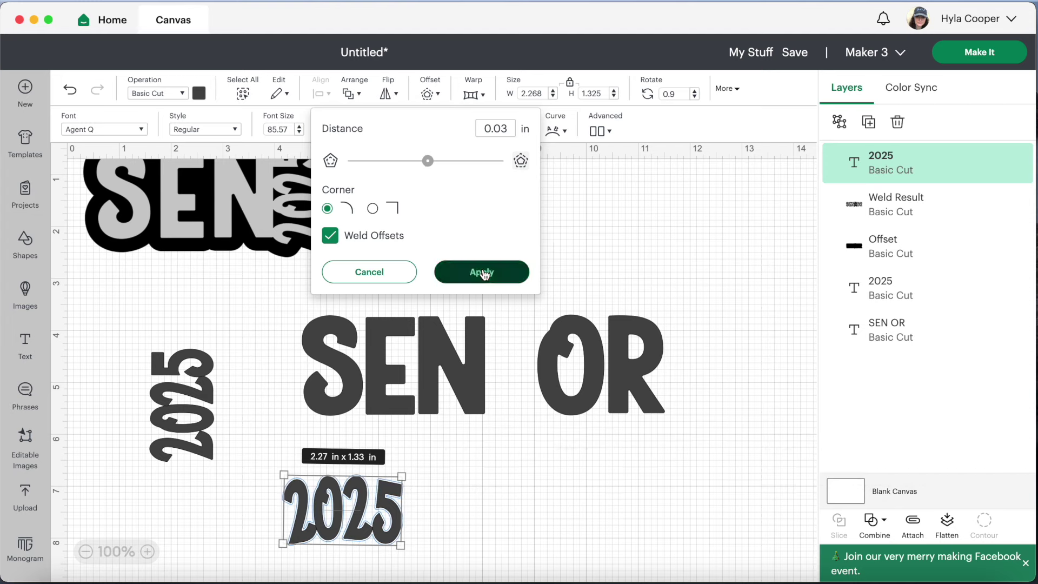
left_click(481, 272)
left_click_drag(329, 533, 539, 494)
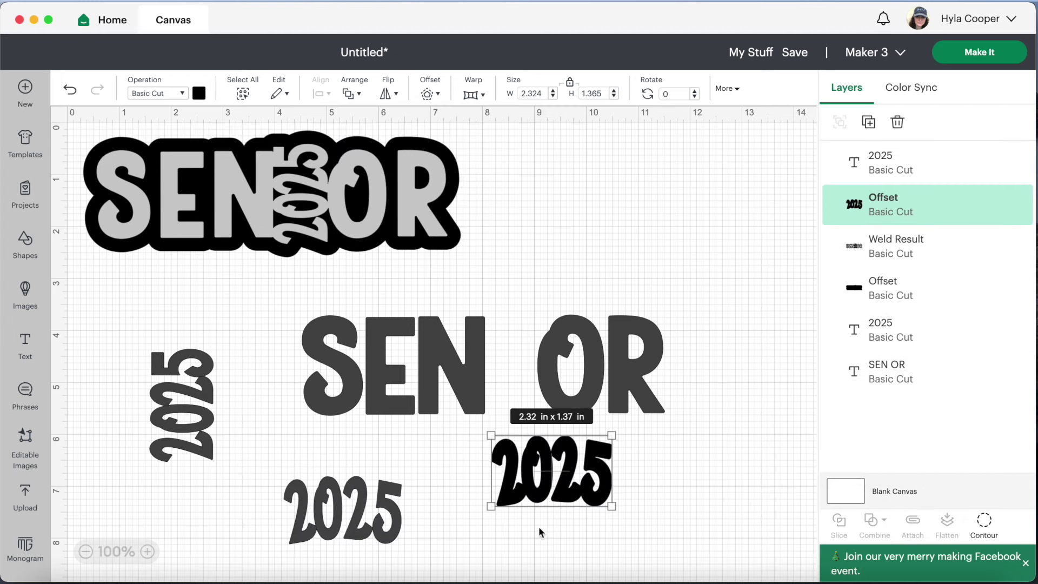
- Rotate the 2025 offset to about 270°, scale it to 2.1 in wide, and fit it between SEN and OR
left_click_drag(489, 519, 528, 395)
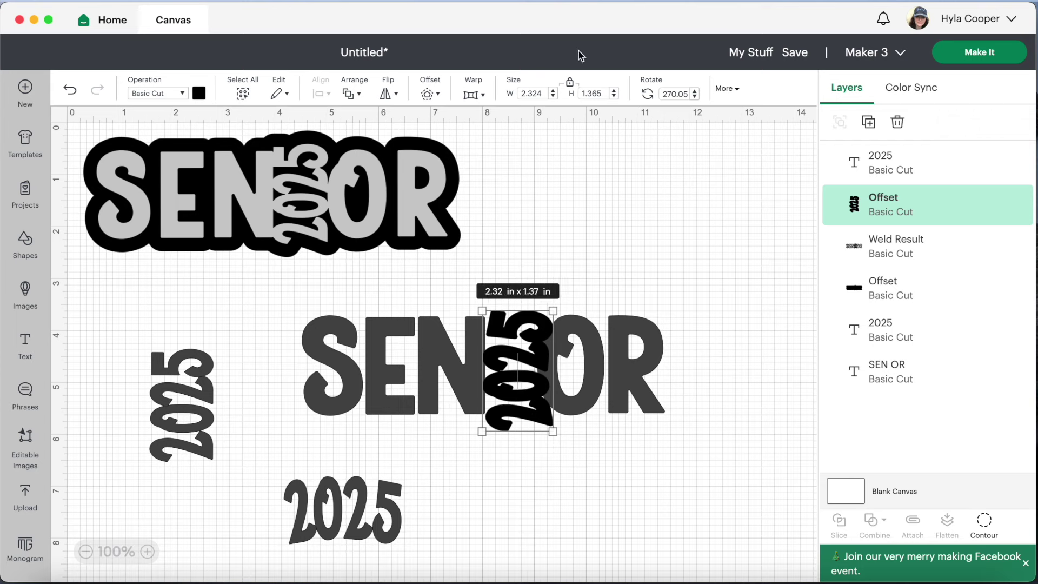
left_click(553, 96)
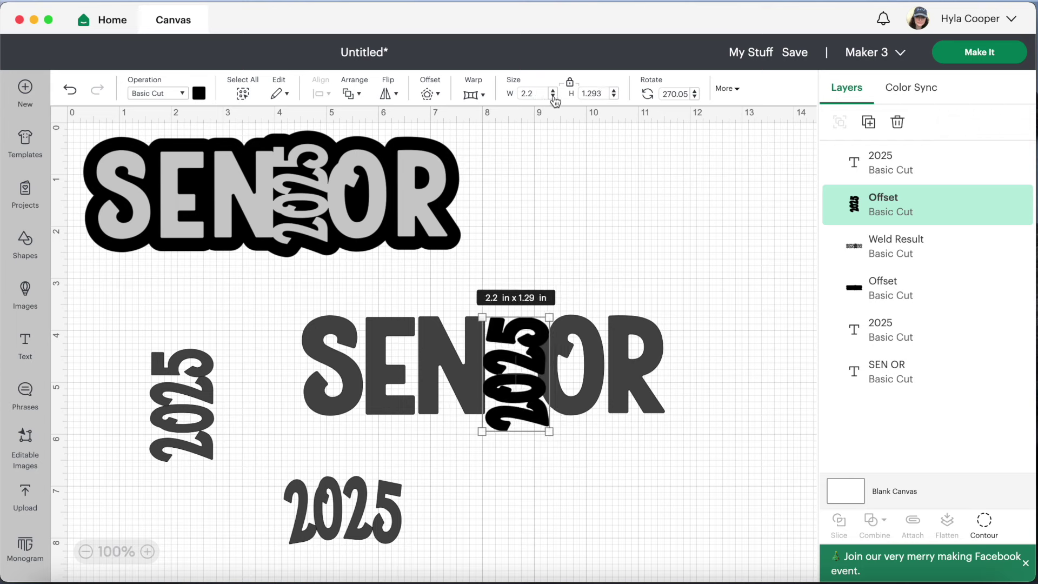
left_click(553, 97)
left_click_drag(517, 363, 517, 354)
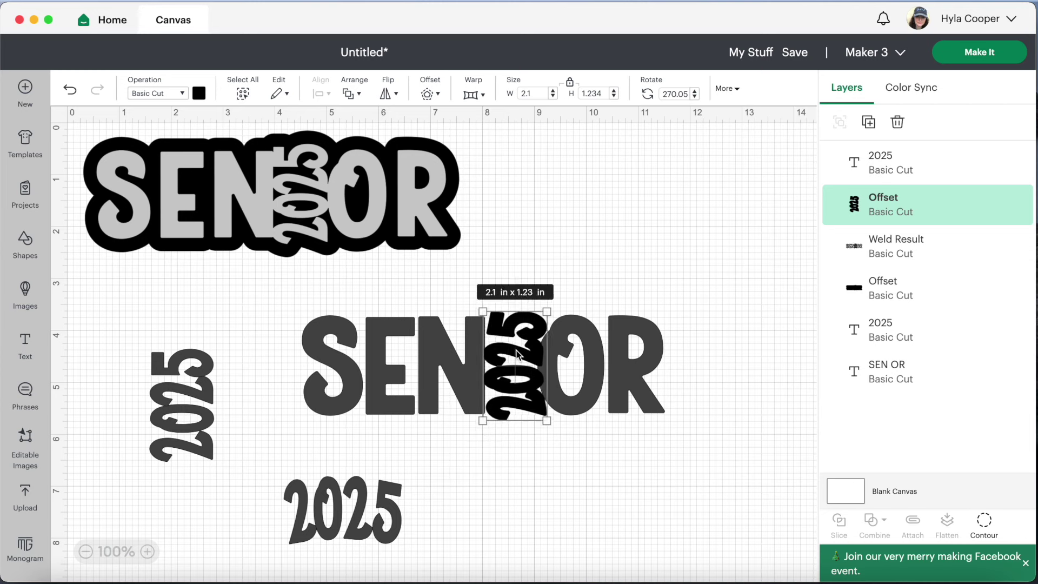
- Nudge the SEN OR text slightly to the right so its letters overlap the vertical 2025 offset
left_click(527, 477)
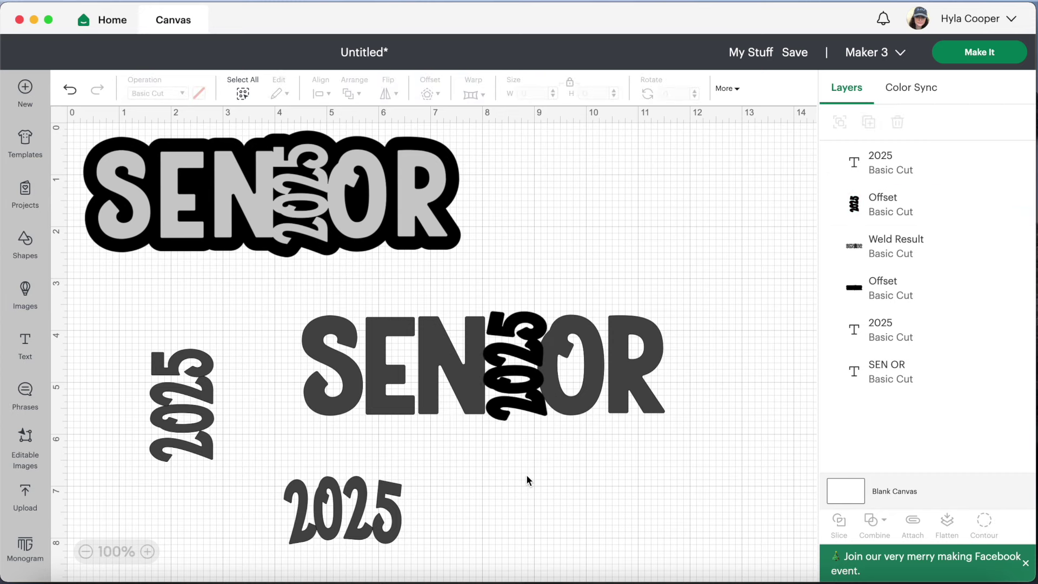
left_click(592, 388)
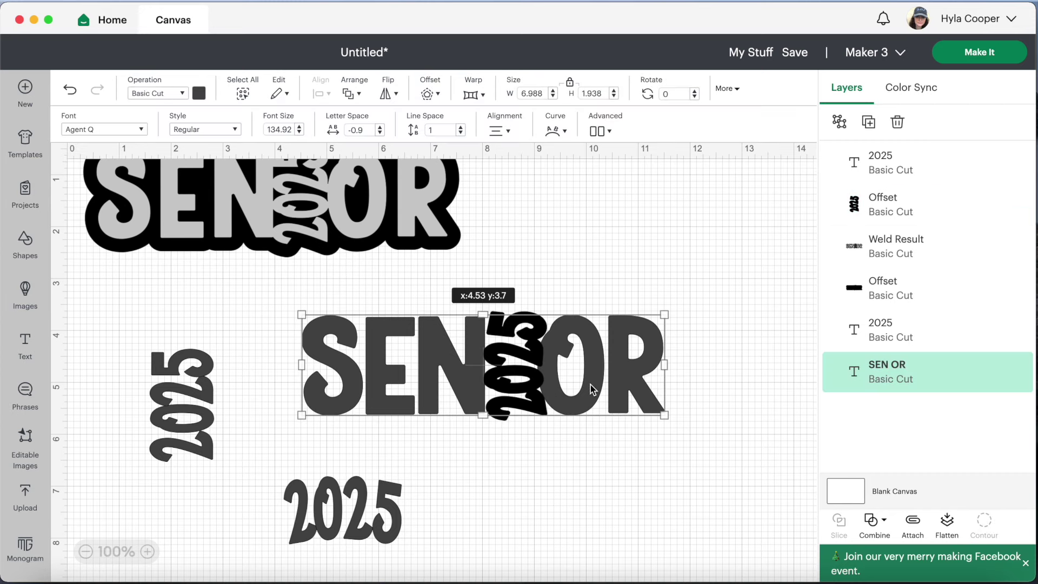
left_click_drag(592, 388, 594, 389)
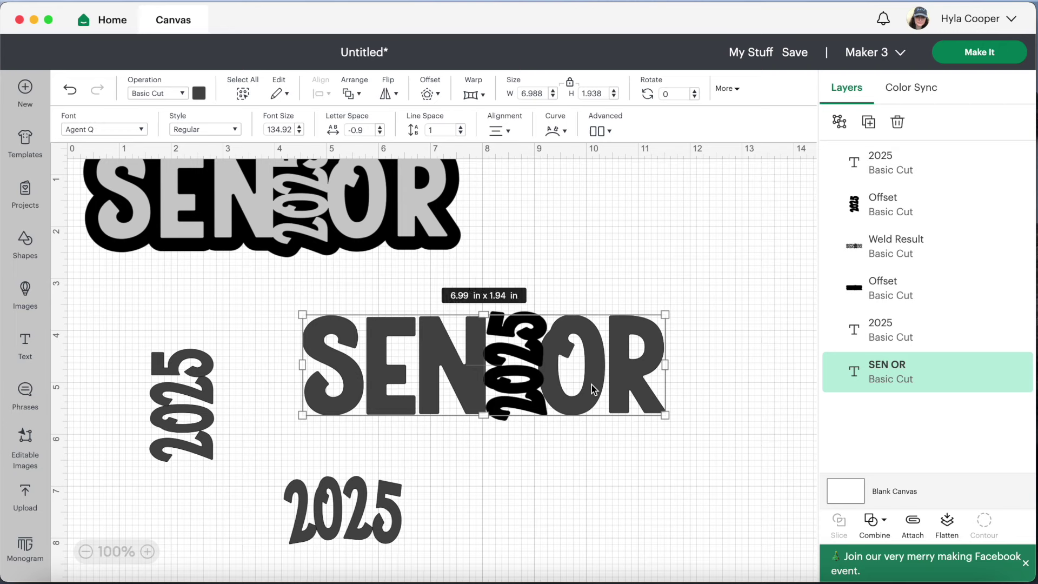
left_click(559, 493)
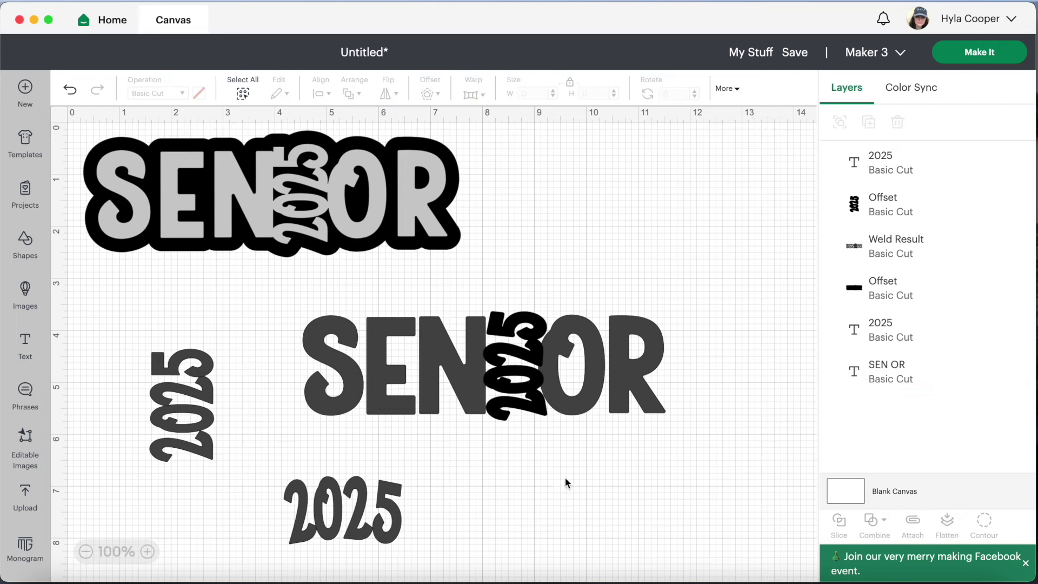
- Weld the SEN OR text and the vertical 2025 offset into one shape
left_click_drag(710, 296, 358, 405)
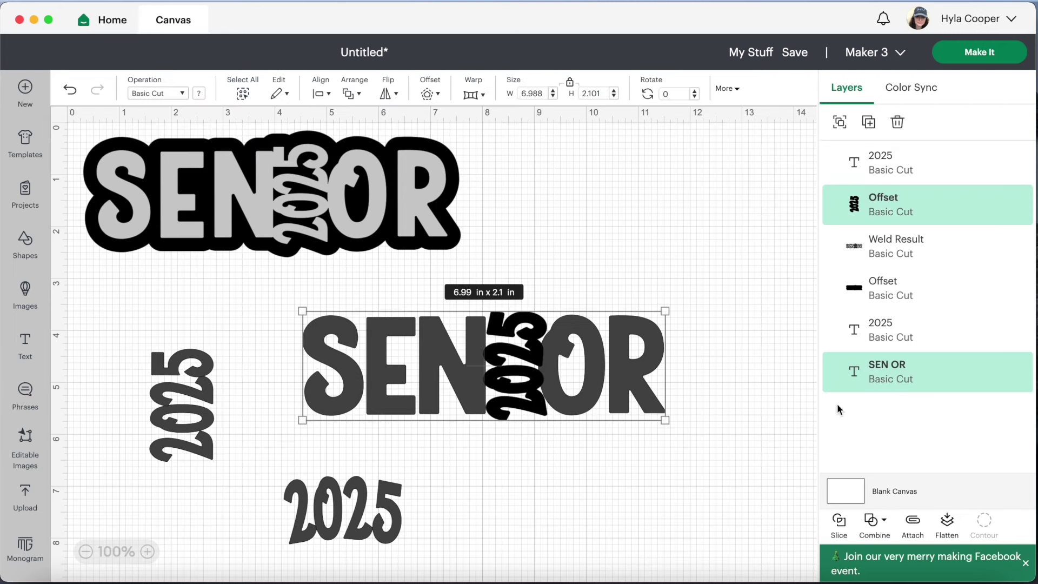
left_click(882, 520)
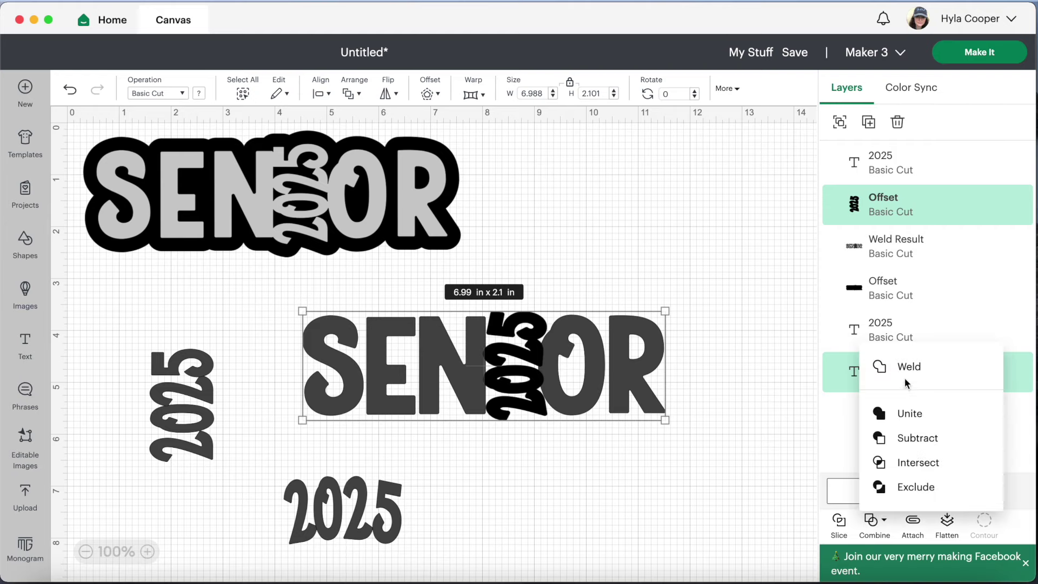
left_click(907, 381)
- Move the new welded SENIOR shape up and to the right, and place the spare curved 2025 over the vertical one
left_click_drag(546, 385, 611, 352)
left_click_drag(389, 540, 208, 454)
left_click(448, 466)
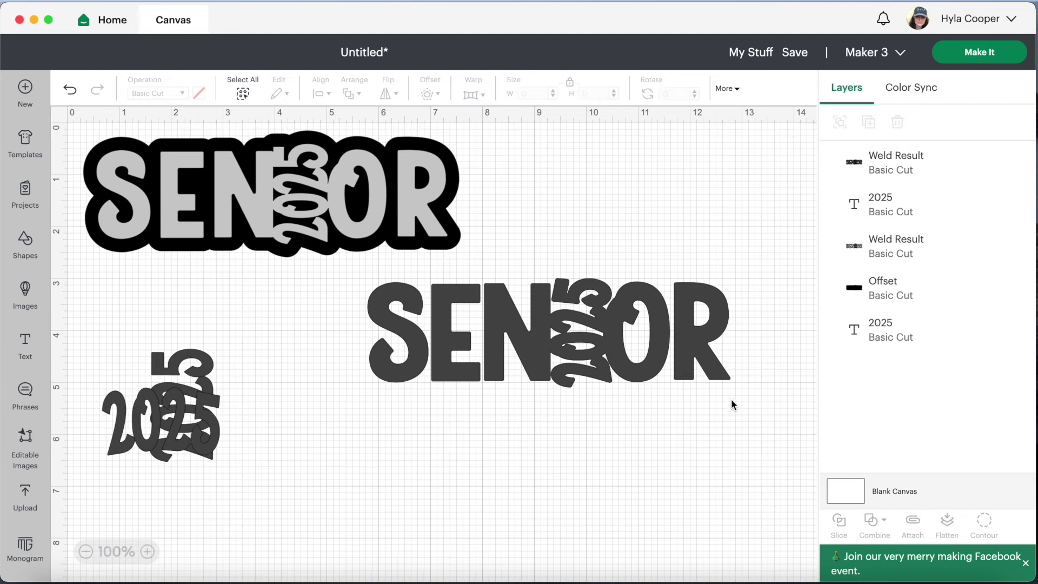